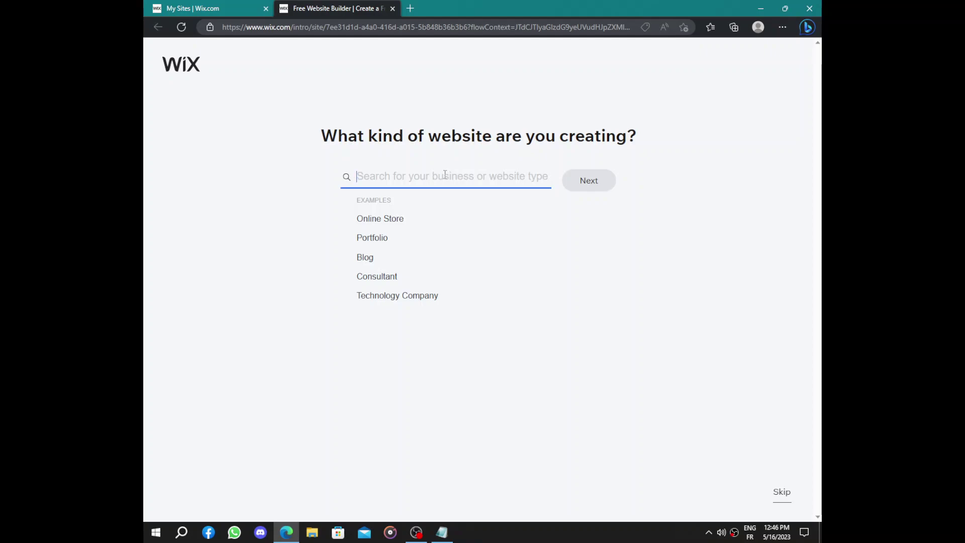
Search 'inter', choose Interior Designer as the website type, and continue to the dashboard
left_click_drag(312, 143, 695, 123)
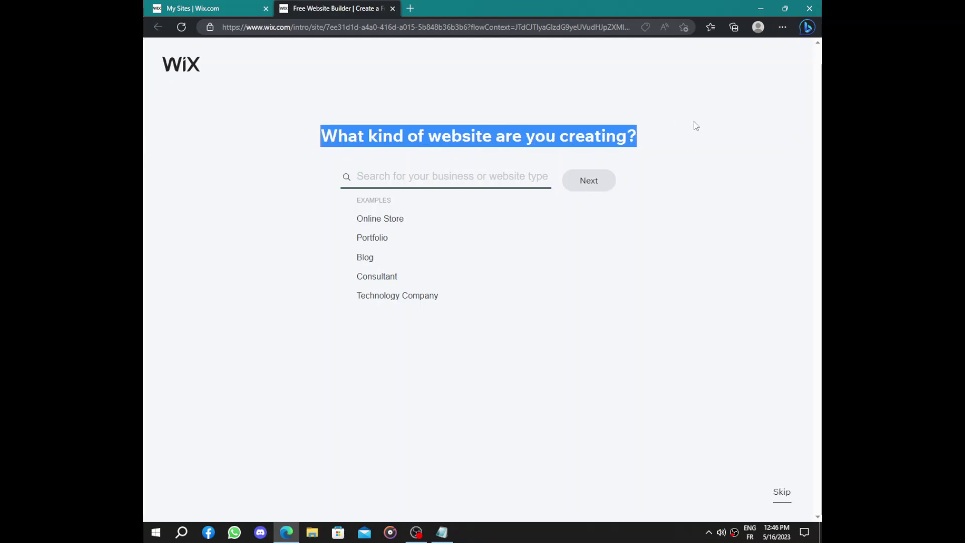
left_click(695, 124)
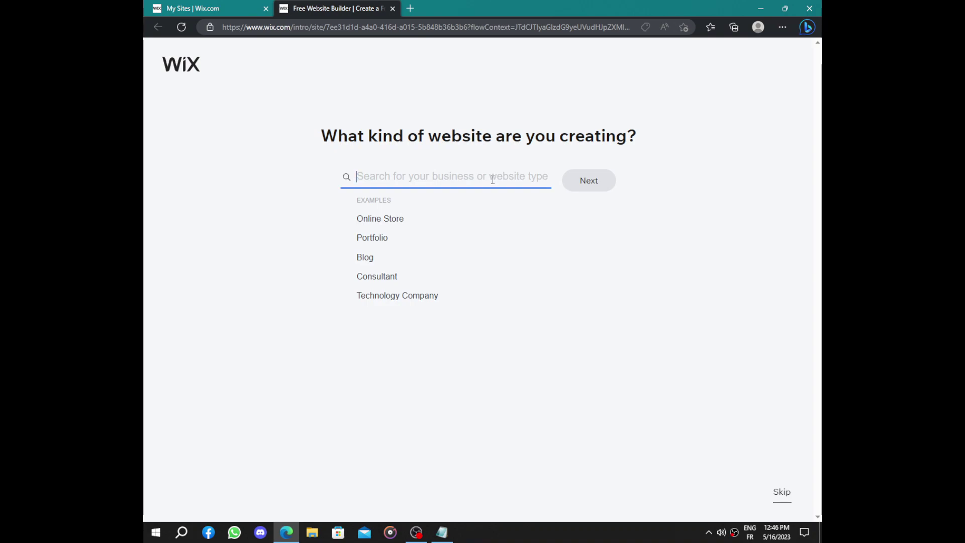
type("inter")
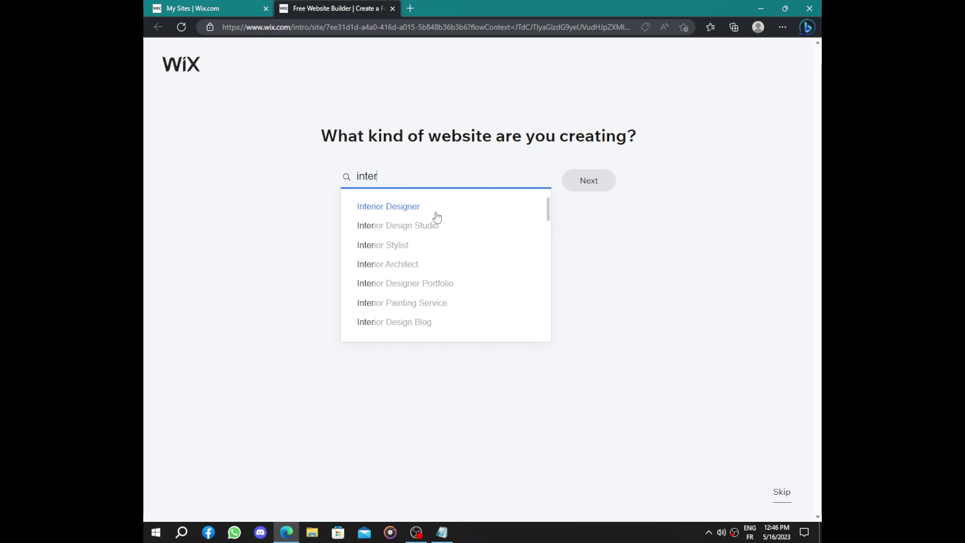
left_click(436, 214)
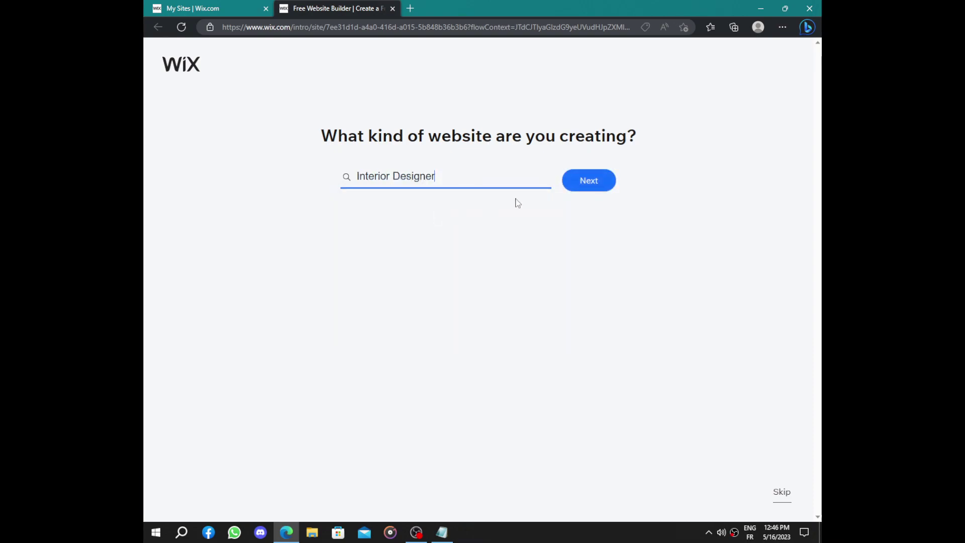
left_click(591, 182)
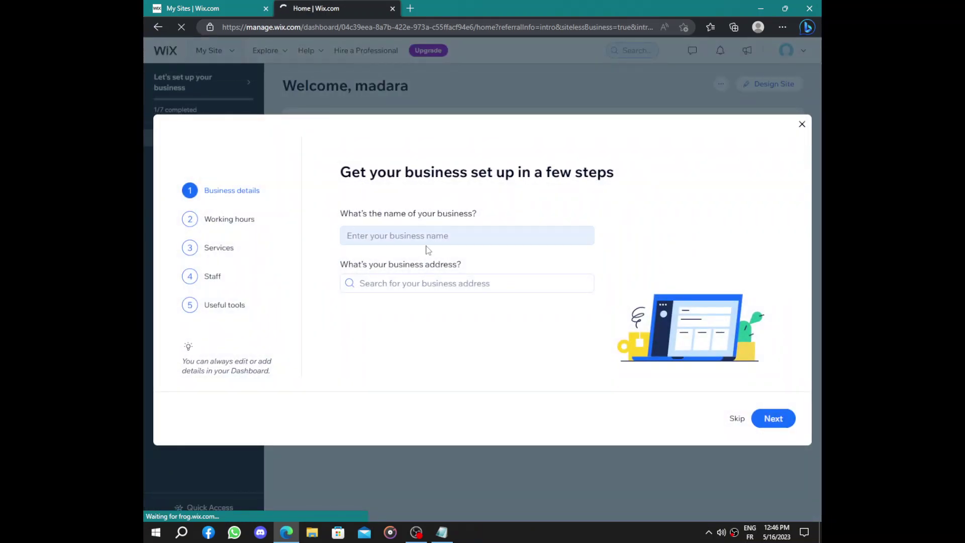
Enter the business name and set working hours to open at 14:00
left_click(431, 235)
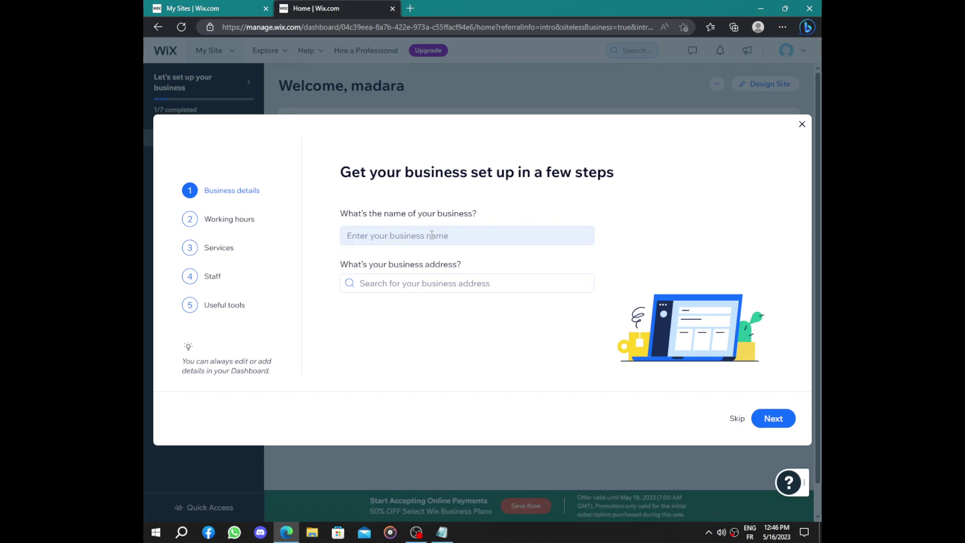
left_click(432, 235)
type("Madara art")
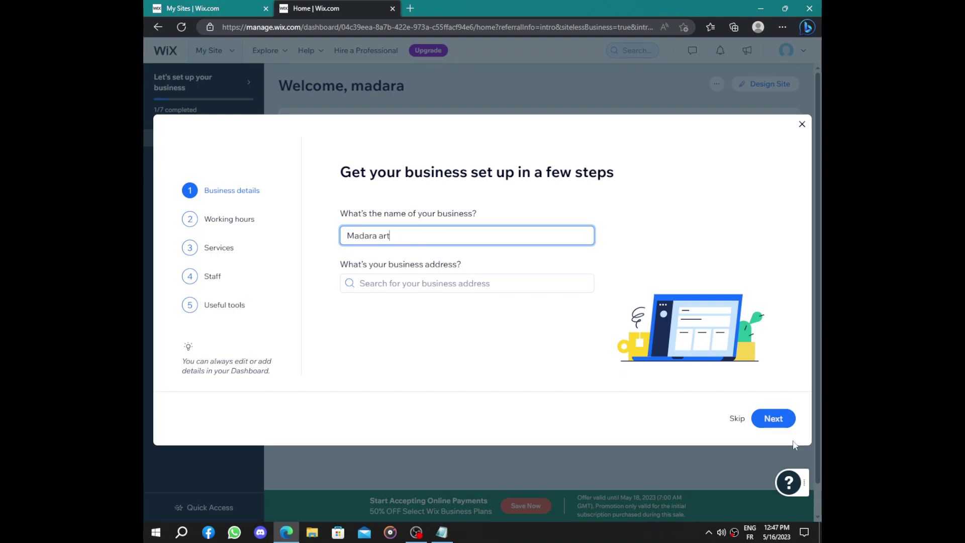
left_click(786, 424)
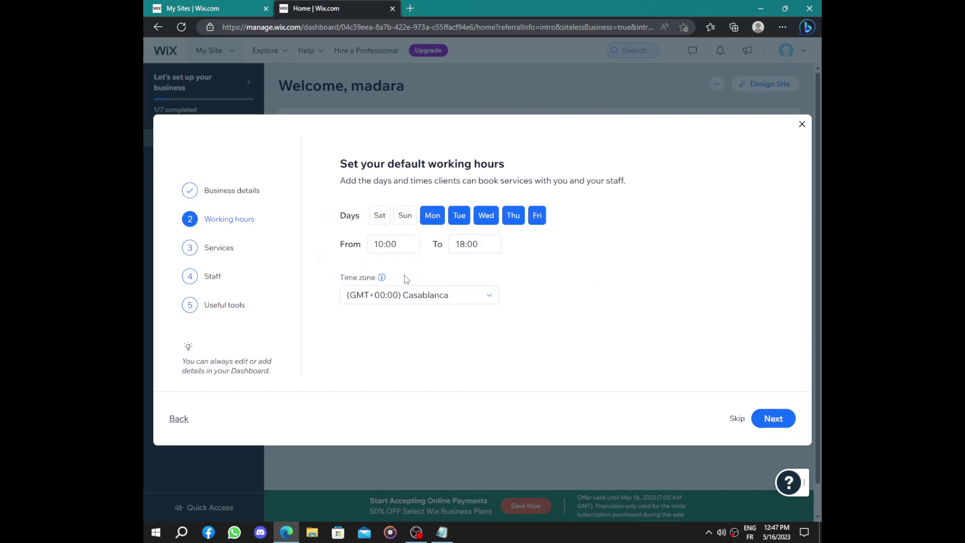
left_click(414, 238)
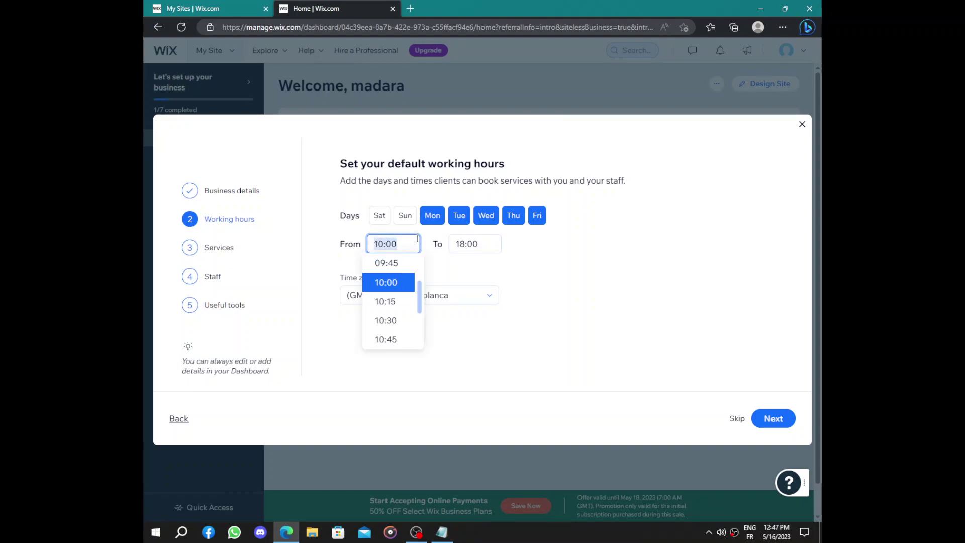
type("14")
left_click(480, 267)
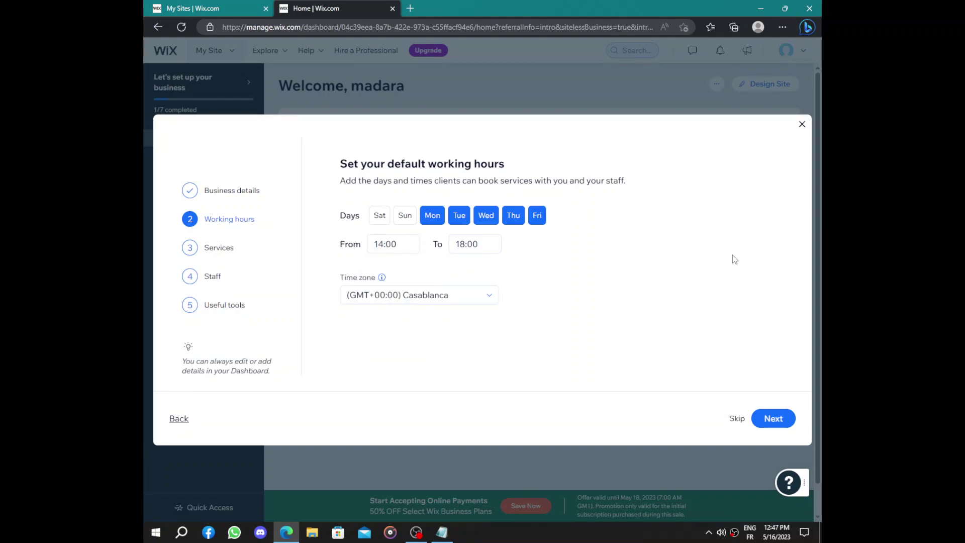
Select Large Room Redesign, Professional Organizing and one more service as offered services
left_click(773, 418)
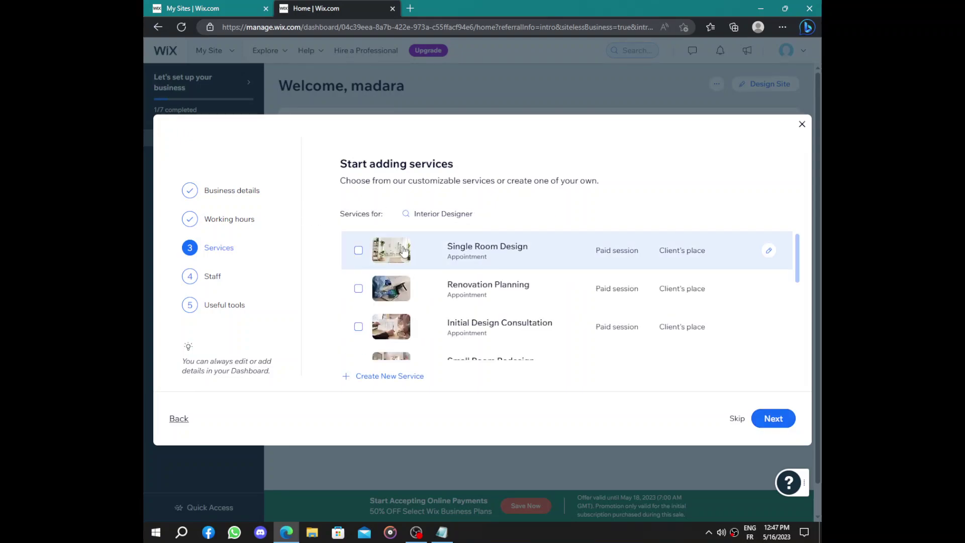
scroll(521, 253, "down", 4)
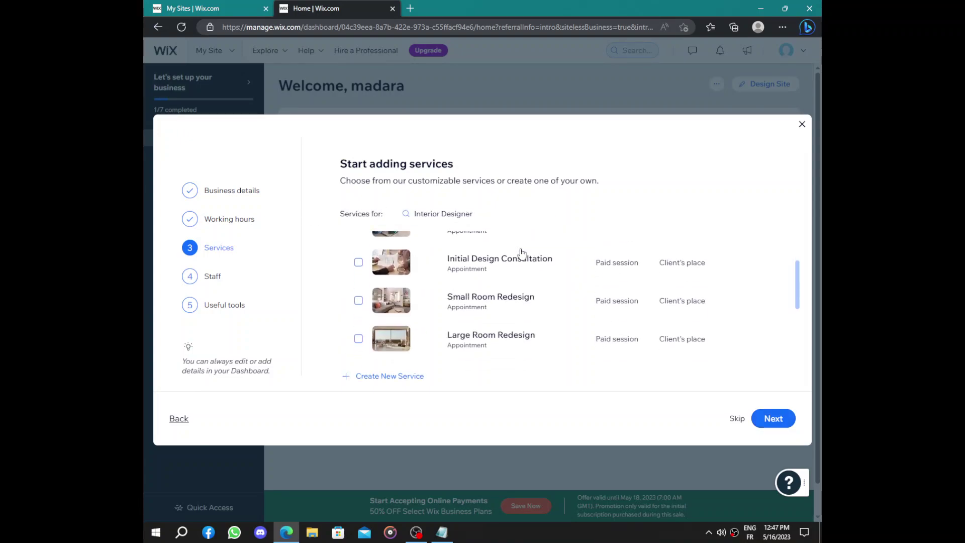
scroll(521, 253, "up", 1)
left_click(411, 297)
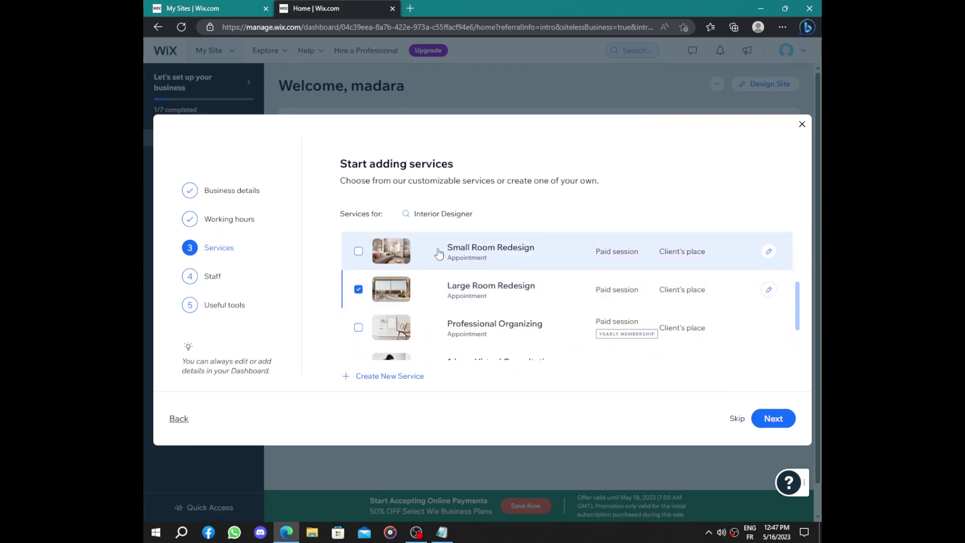
scroll(438, 254, "down", 1)
left_click(424, 301)
scroll(583, 309, "down", 1)
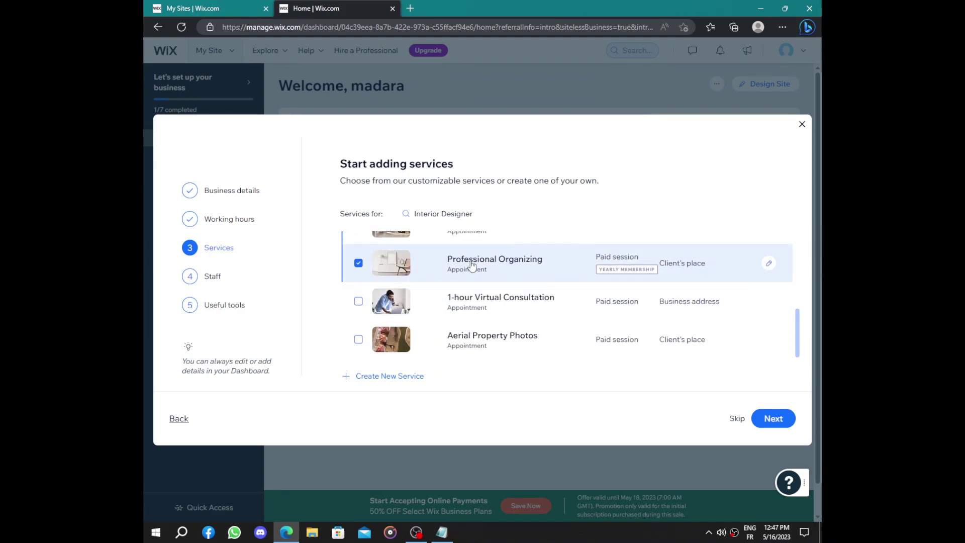
left_click(487, 310)
scroll(527, 295, "up", 4)
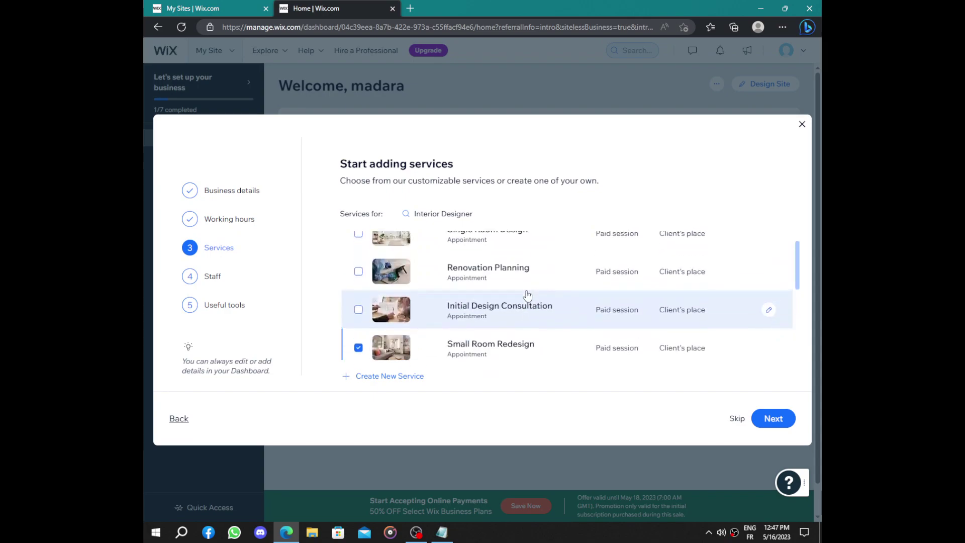
Add a second and third staff member to the business
left_click(773, 419)
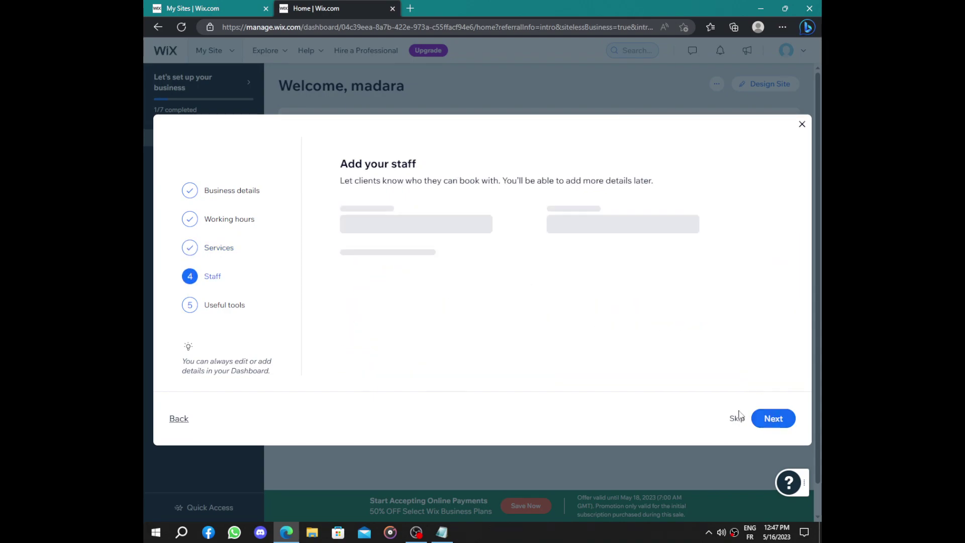
left_click(412, 257)
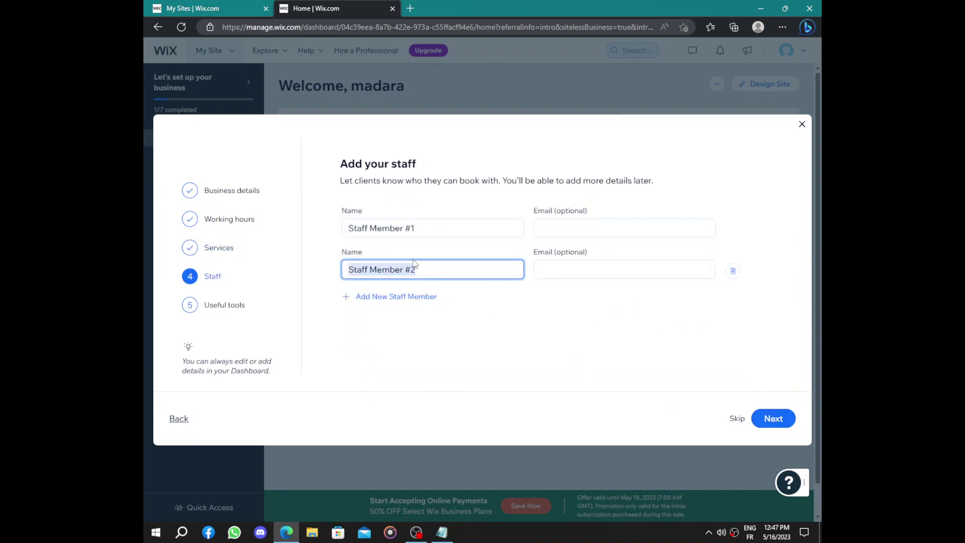
left_click(413, 296)
left_click_drag(304, 187, 484, 366)
left_click(527, 366)
Leave in-person payments, the Owner app and product selling unselected, and finish the tools step
left_click(773, 419)
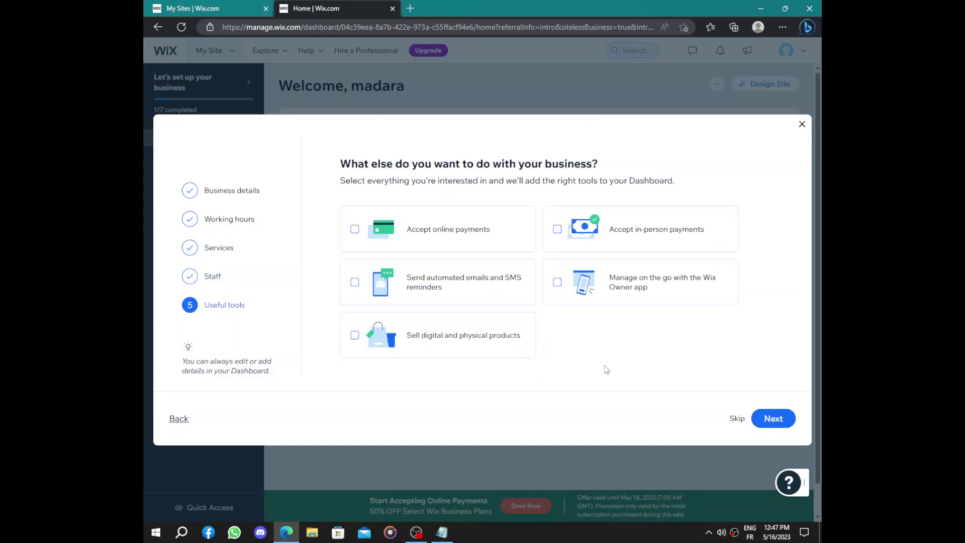
left_click_drag(331, 161, 683, 197)
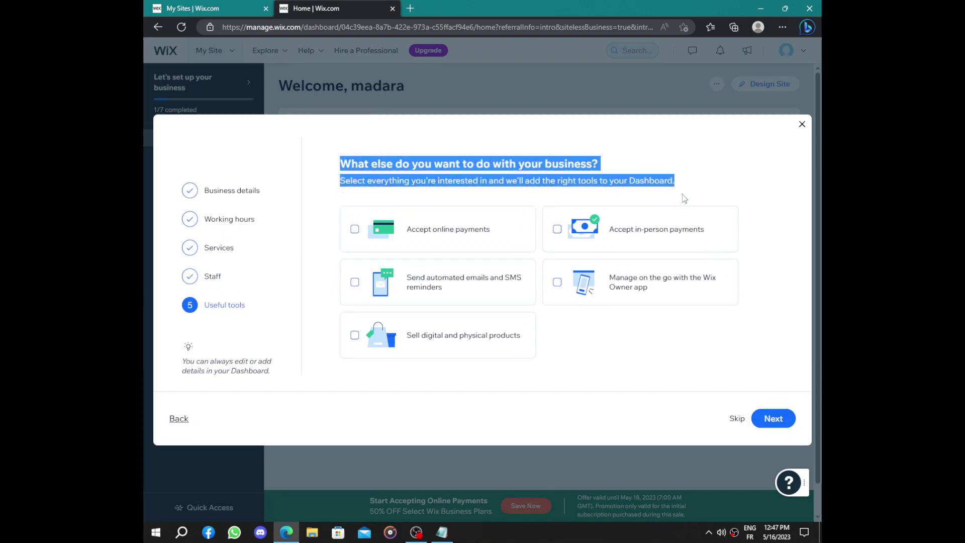
left_click(682, 197)
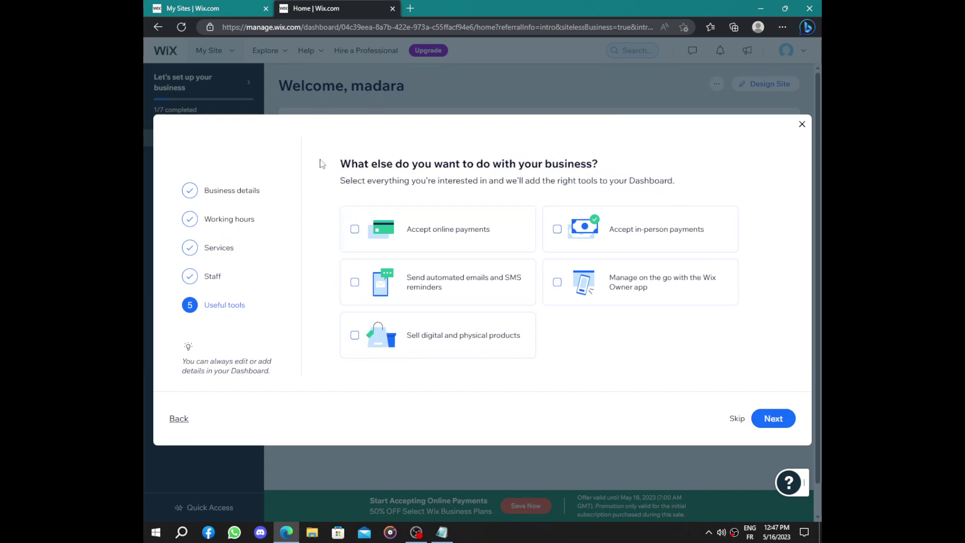
left_click_drag(322, 163, 638, 153)
left_click(630, 154)
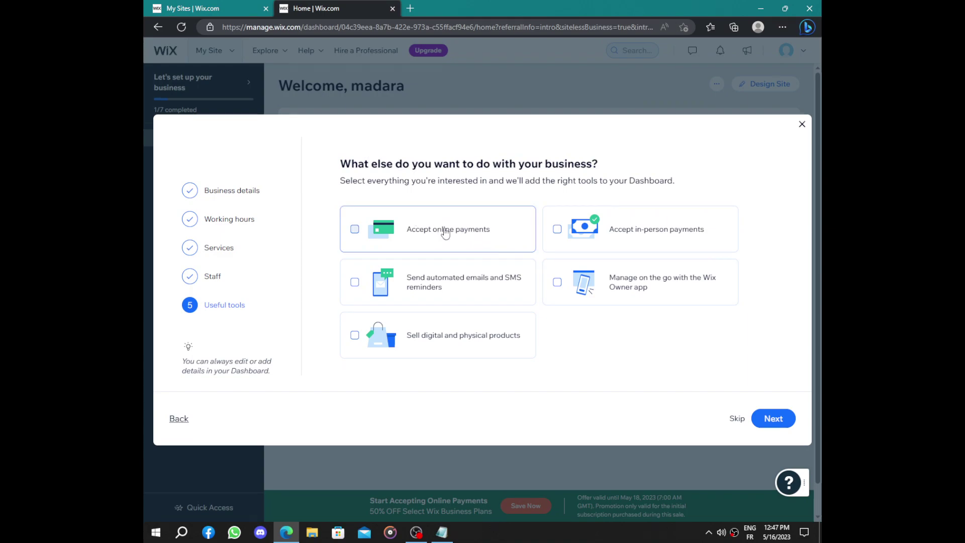
left_click(594, 236)
left_click_drag(614, 231, 575, 224)
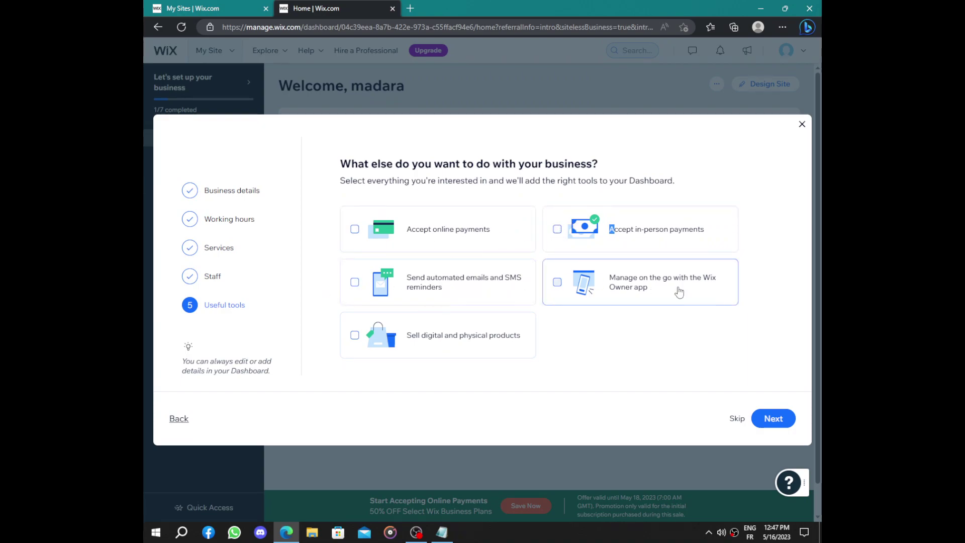
left_click_drag(610, 284, 726, 293)
left_click(690, 334)
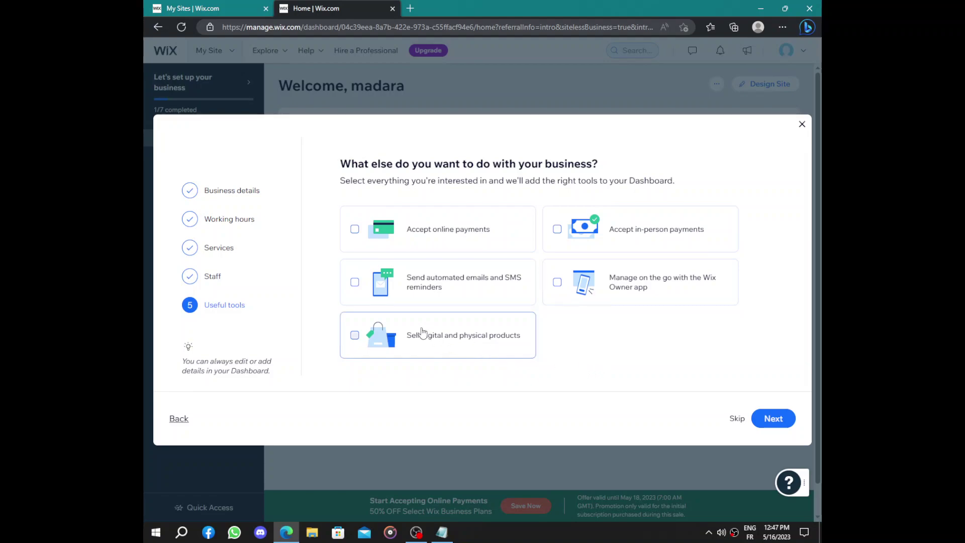
left_click_drag(403, 336, 527, 338)
left_click(527, 338)
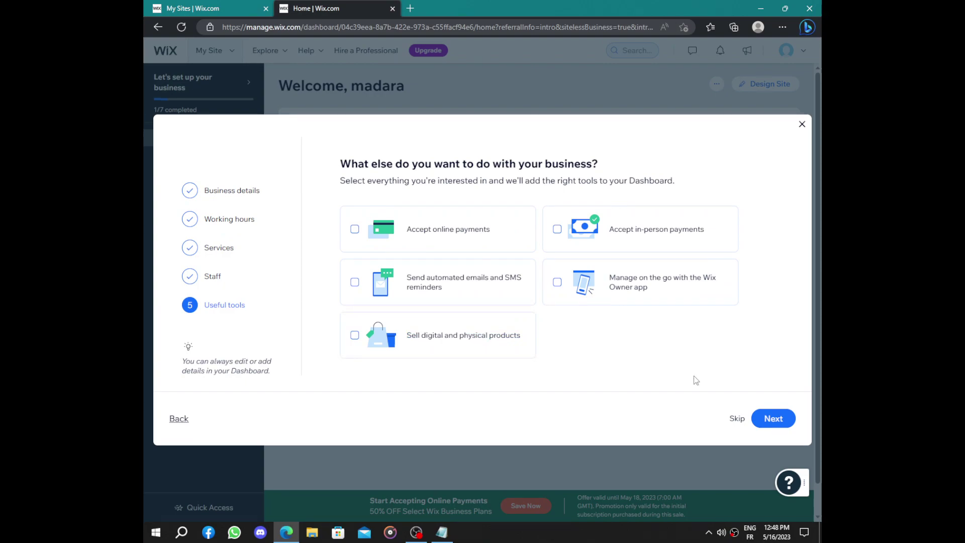
left_click(772, 418)
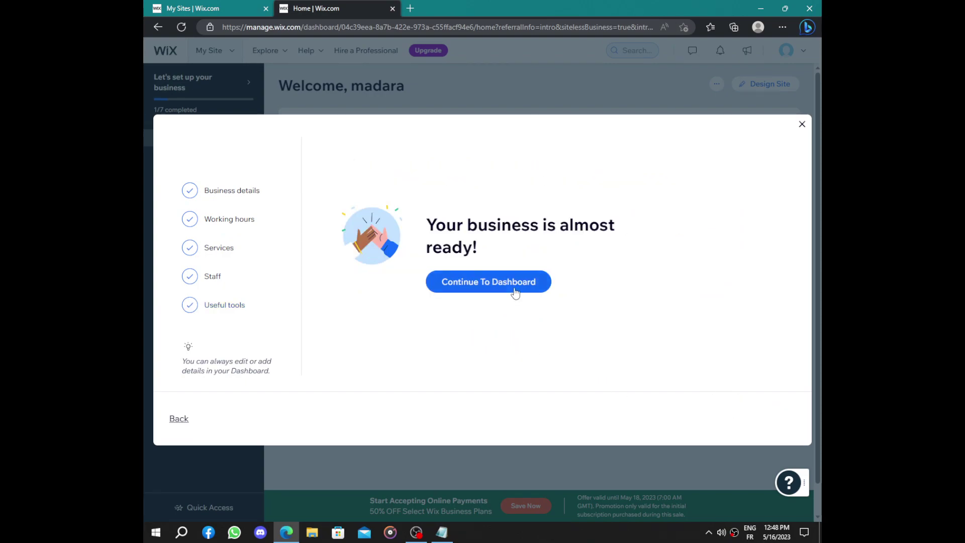
From the dashboard checklist, enter Madagha as the custom domain and check availability
left_click(515, 292)
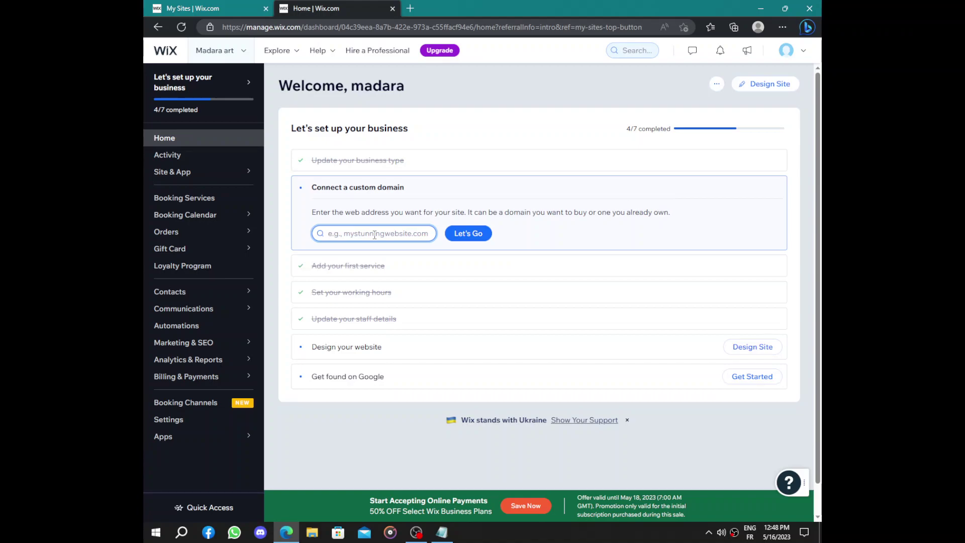
type("Madagha")
left_click(483, 232)
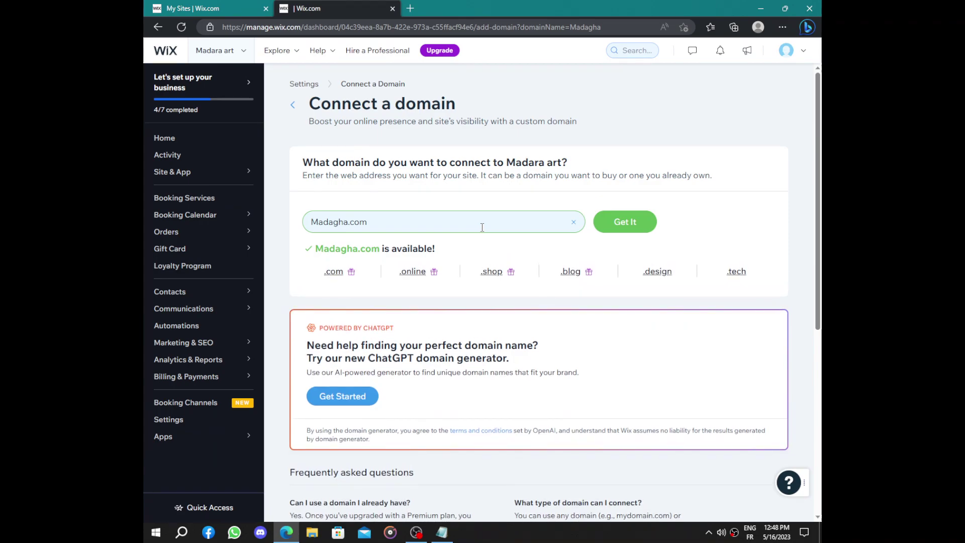
Try to claim Madagha.com, dismiss the upgrade prompt, and go back to the Home dashboard
scroll(410, 218, "down", 5)
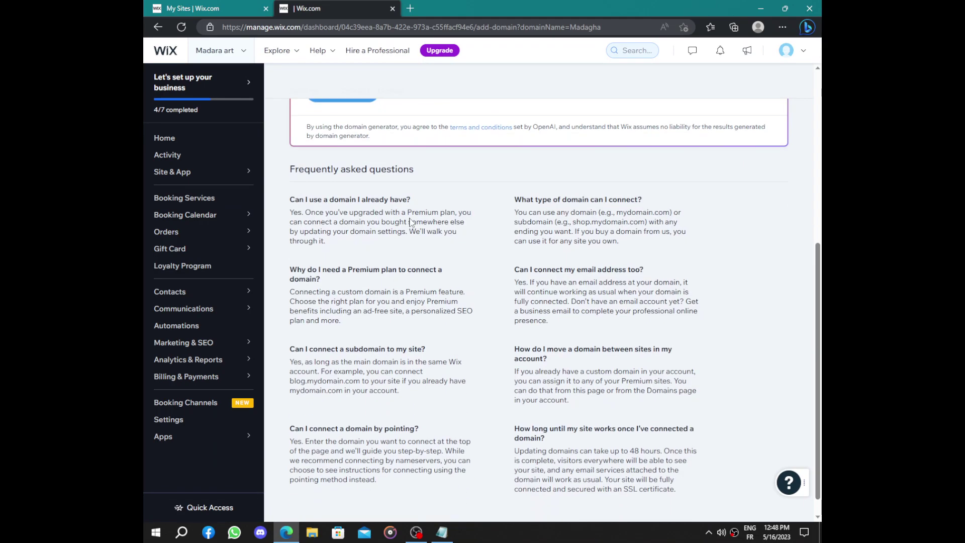
scroll(527, 210, "up", 5)
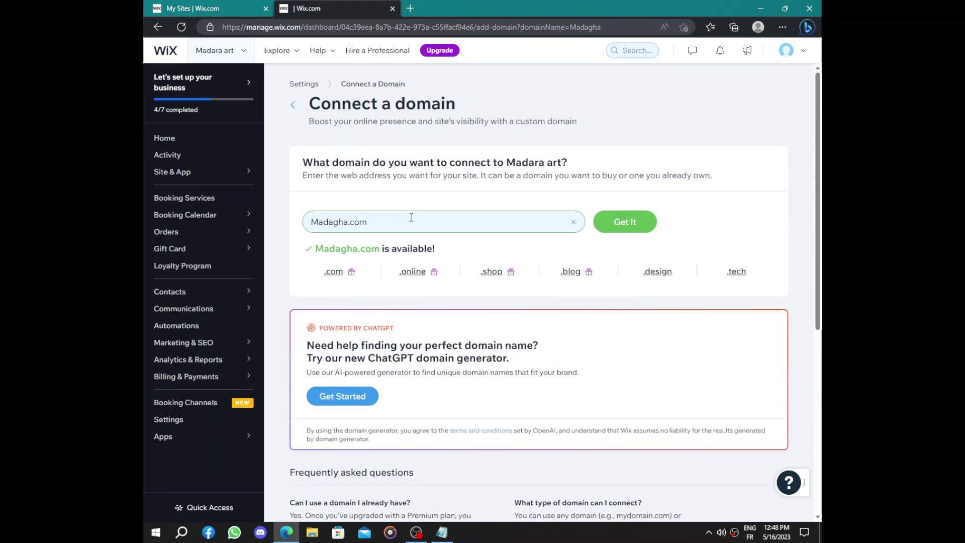
left_click(631, 221)
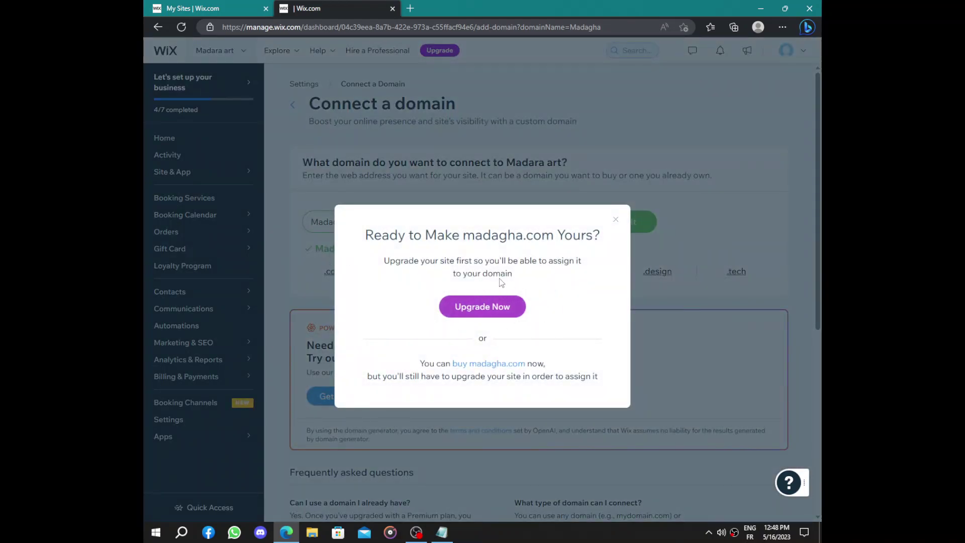
left_click_drag(600, 234, 524, 234)
left_click(463, 234)
left_click(615, 220)
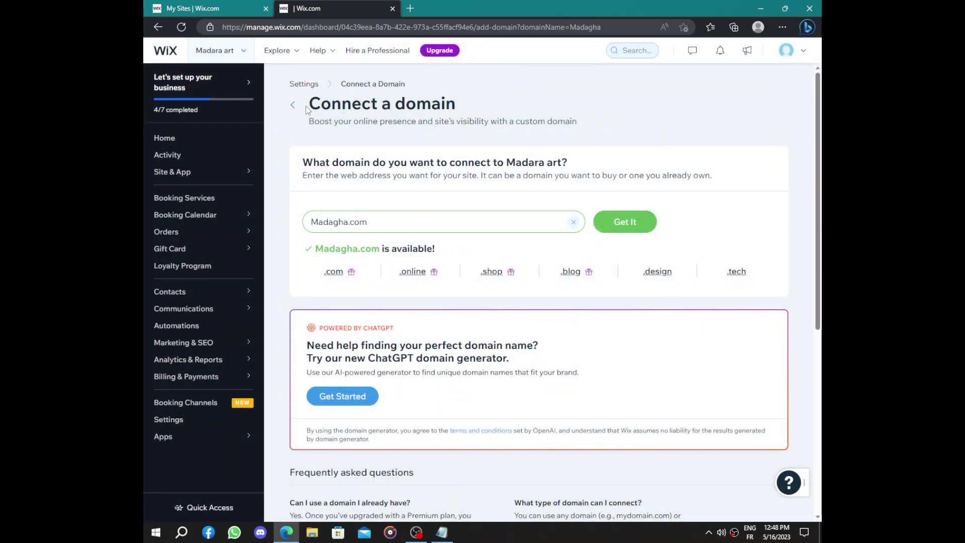
left_click(294, 106)
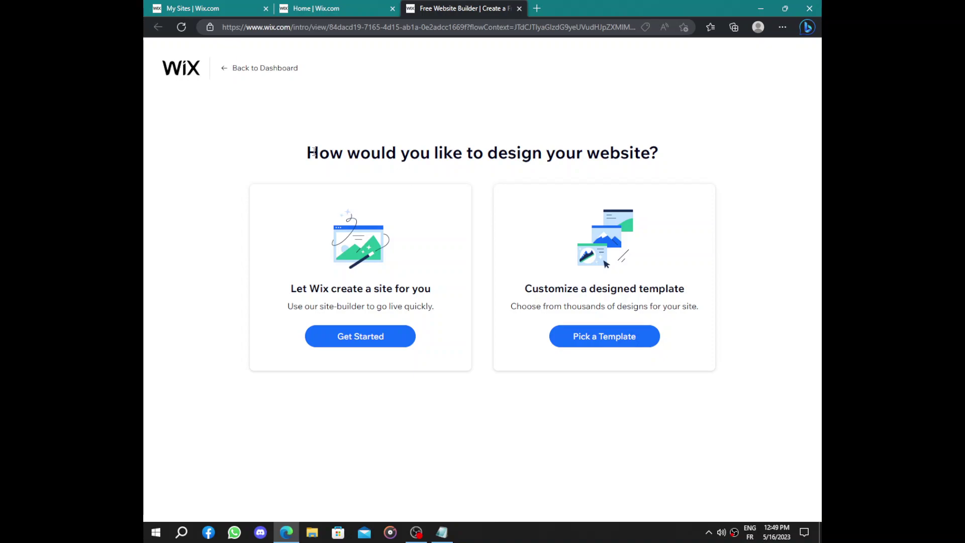
Highlight the 'how to design your website' question heading, then clear the selection
left_click_drag(313, 152, 732, 172)
left_click(734, 173)
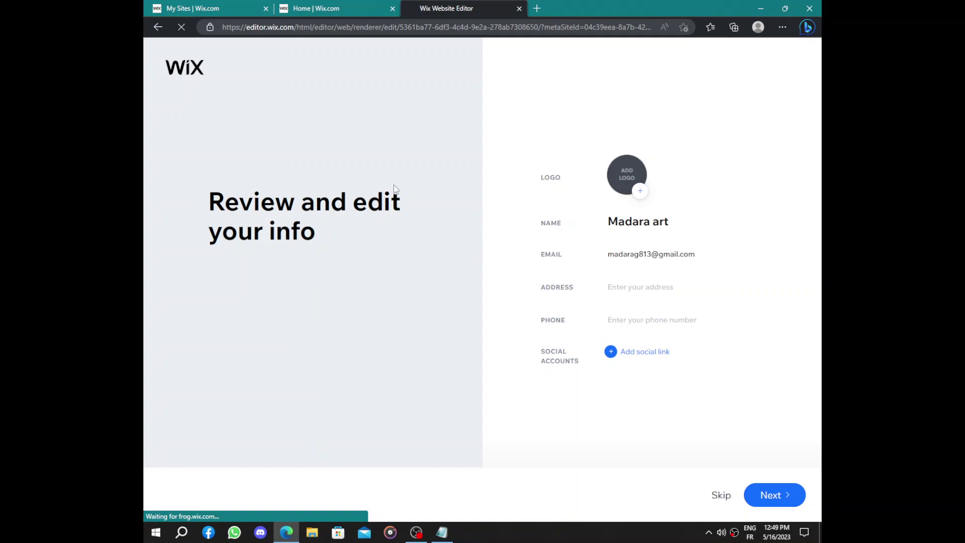
Skip the logo upload, add three social link fields, and confirm the business info
left_click(643, 190)
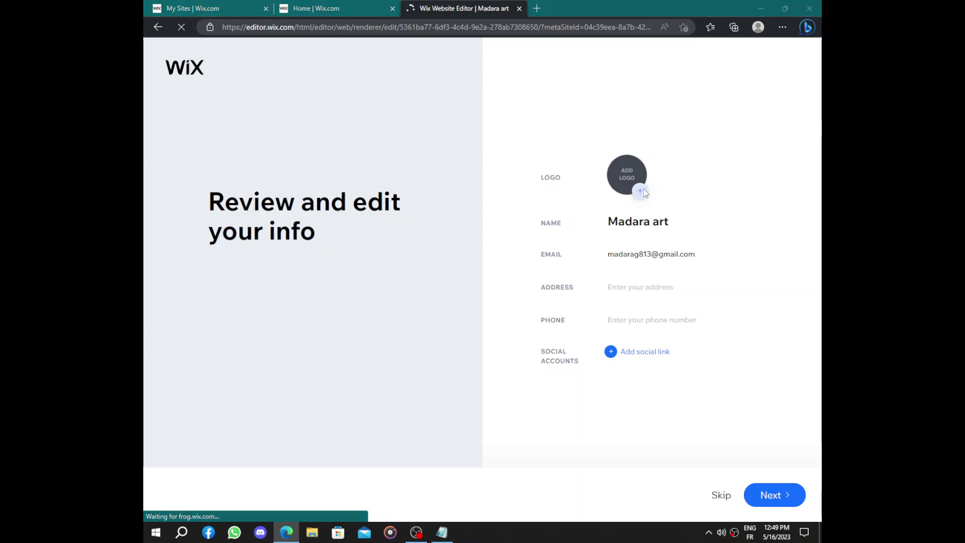
left_click(445, 254)
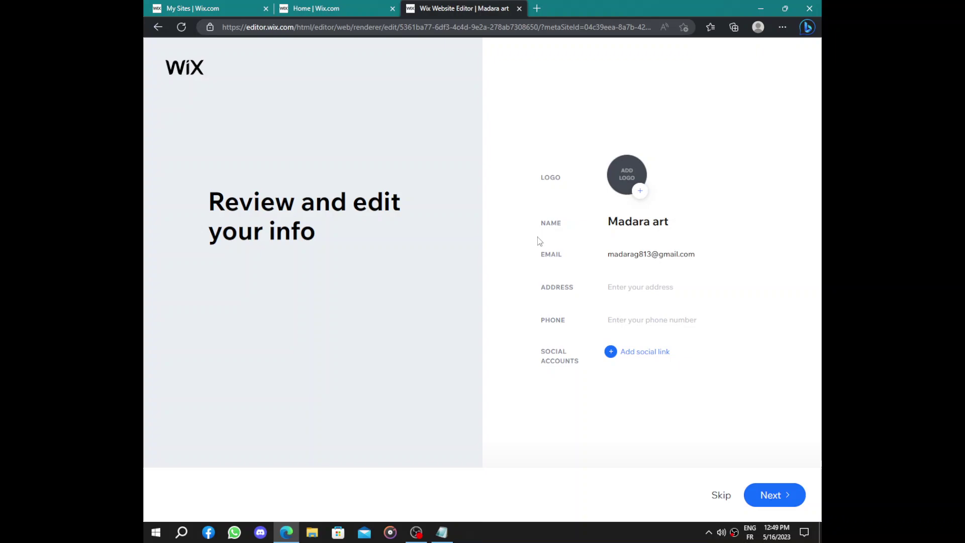
left_click(628, 352)
left_click(650, 374)
left_click(630, 387)
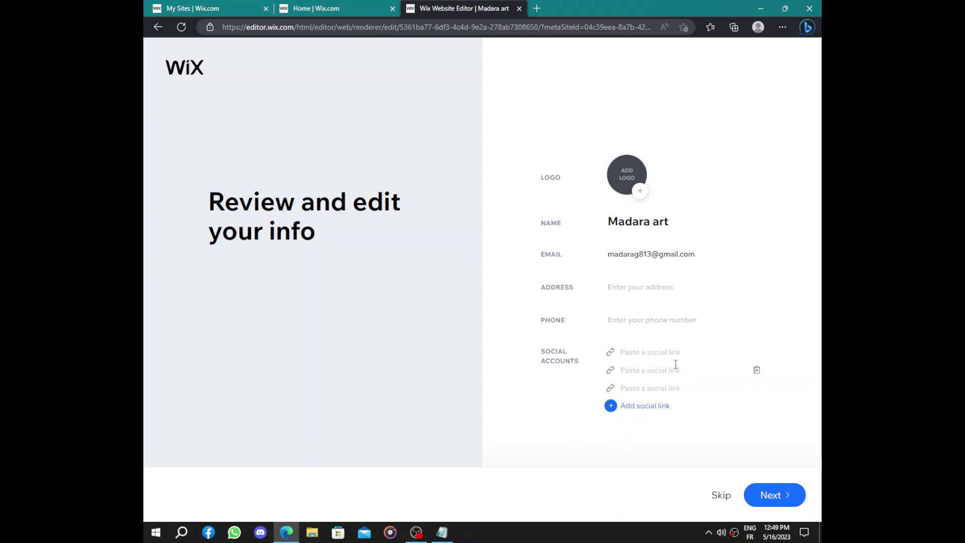
left_click(770, 495)
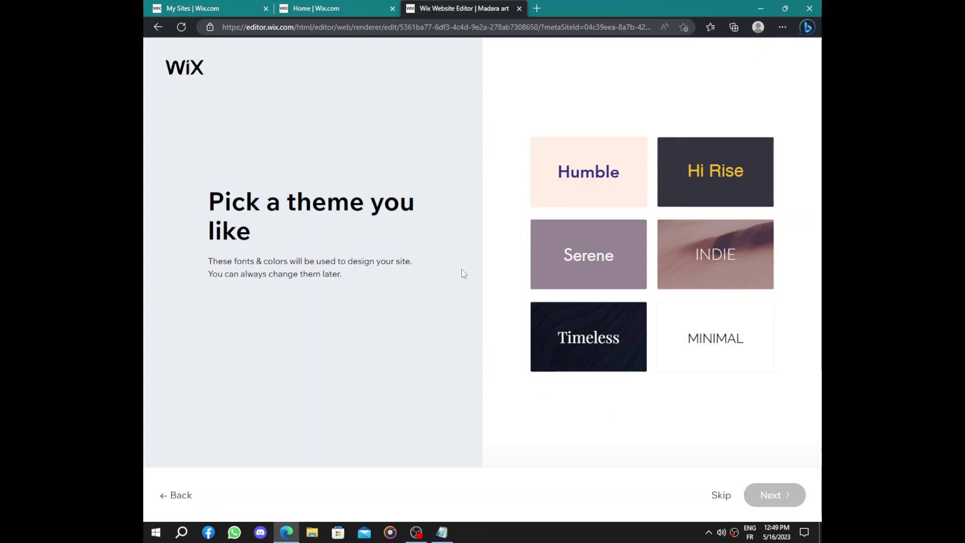
Select the Humble theme card and continue
left_click(613, 191)
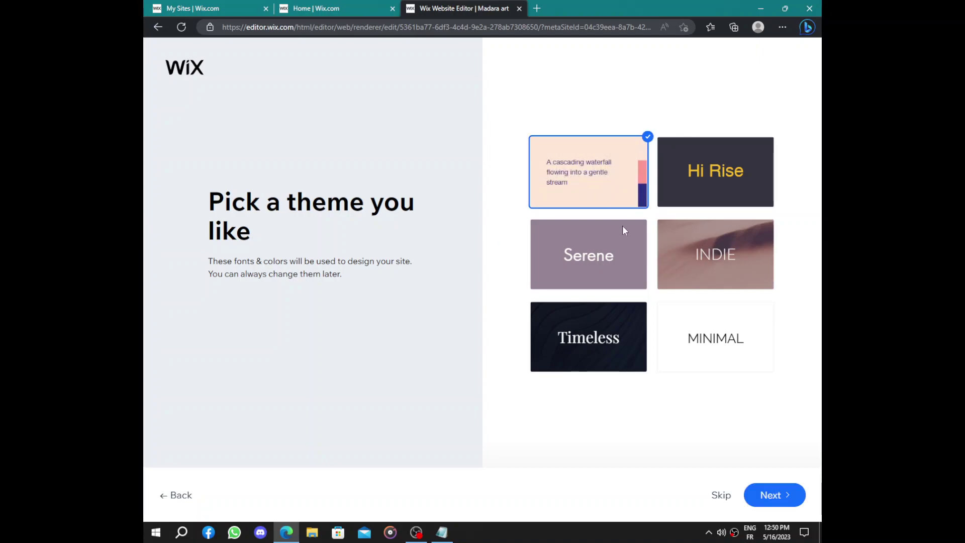
left_click(777, 495)
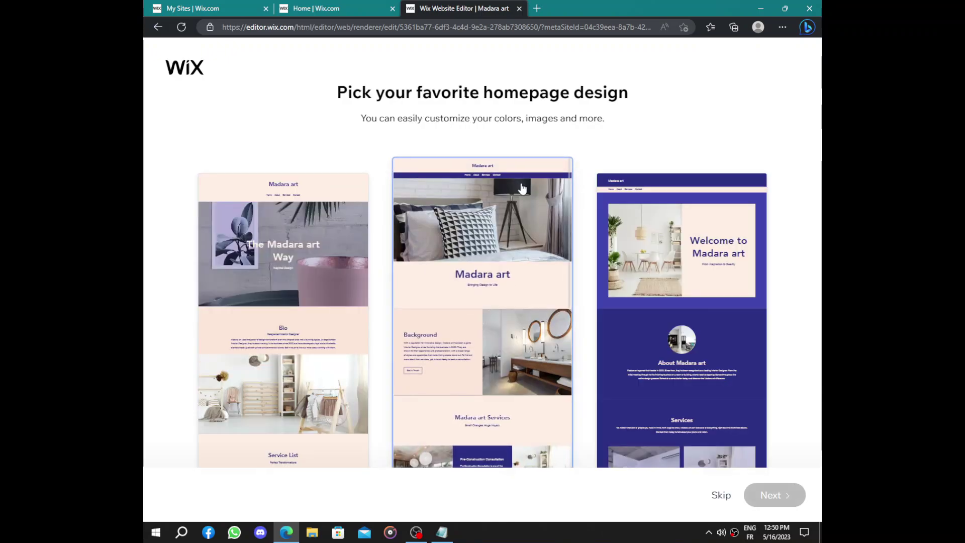
Browse the homepage designs and pick the purple 'Welcome to Madara art' one
scroll(305, 264, "down", 5)
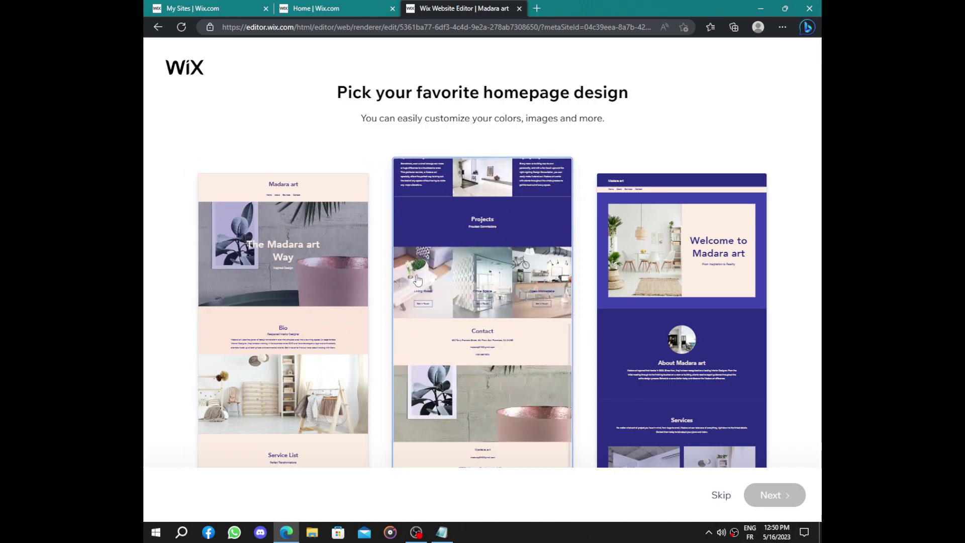
scroll(712, 314, "down", 5)
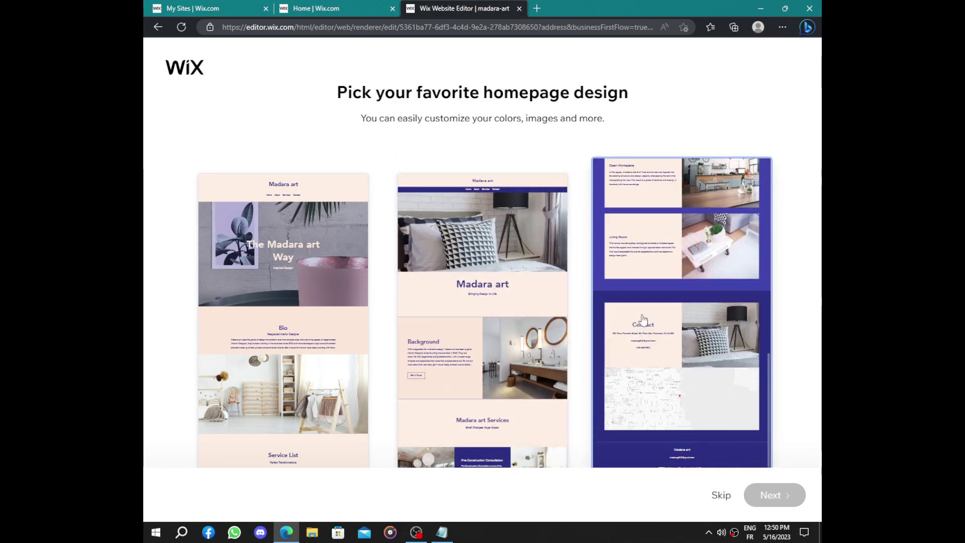
left_click(575, 325)
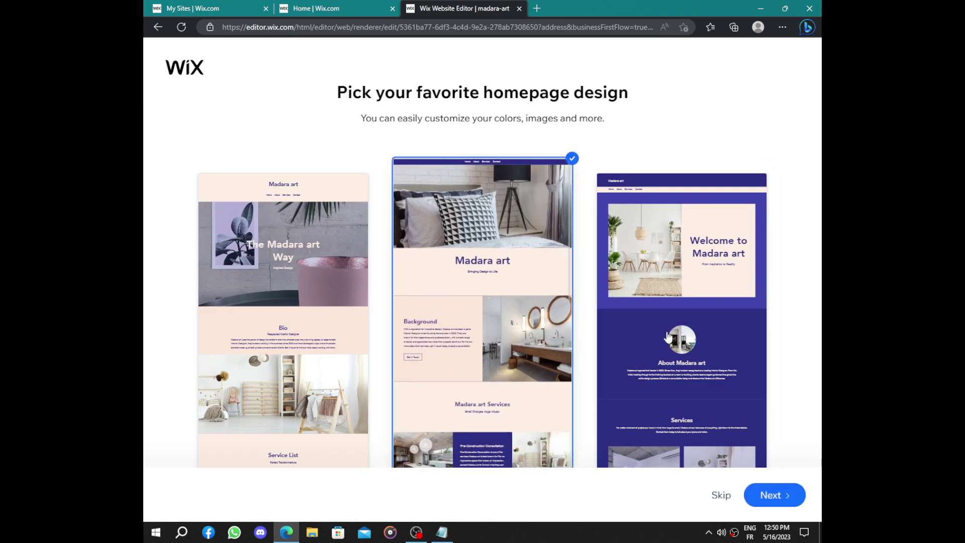
left_click(679, 340)
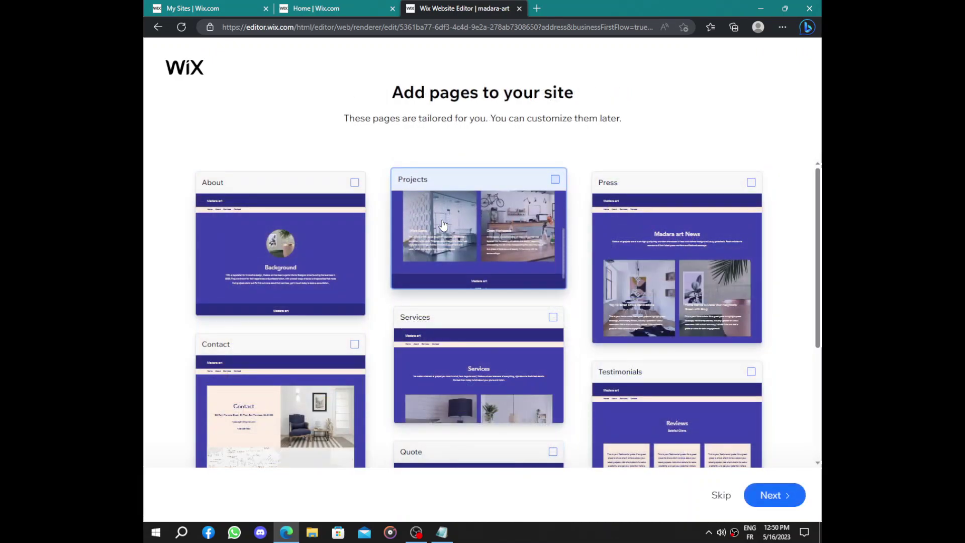
Tick About, Projects, Press, Quote, Services and Clients pages, then continue
left_click(288, 240)
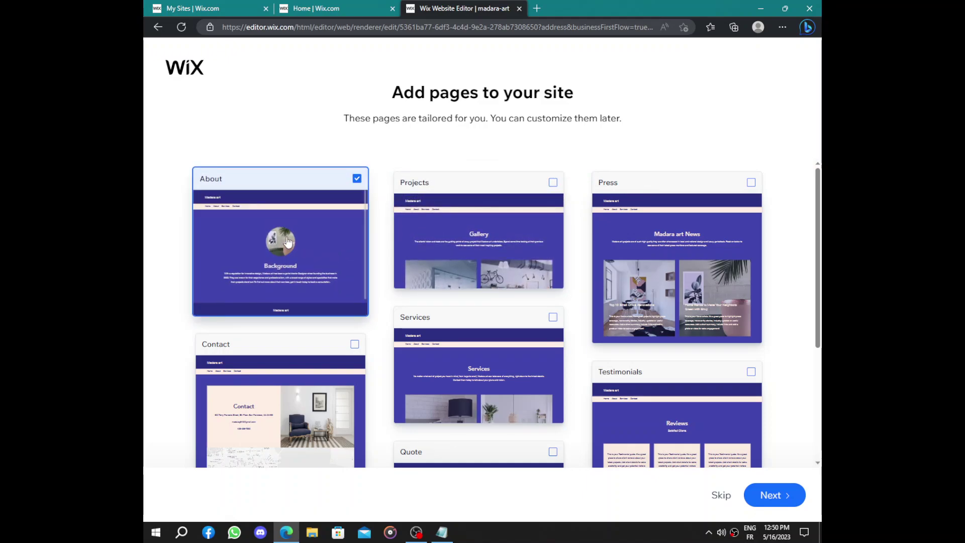
left_click(519, 231)
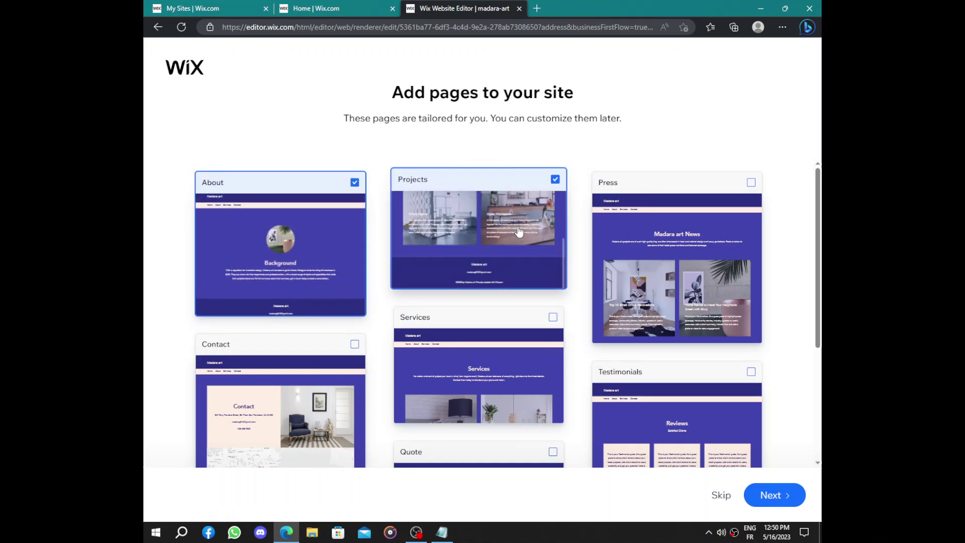
left_click(707, 257)
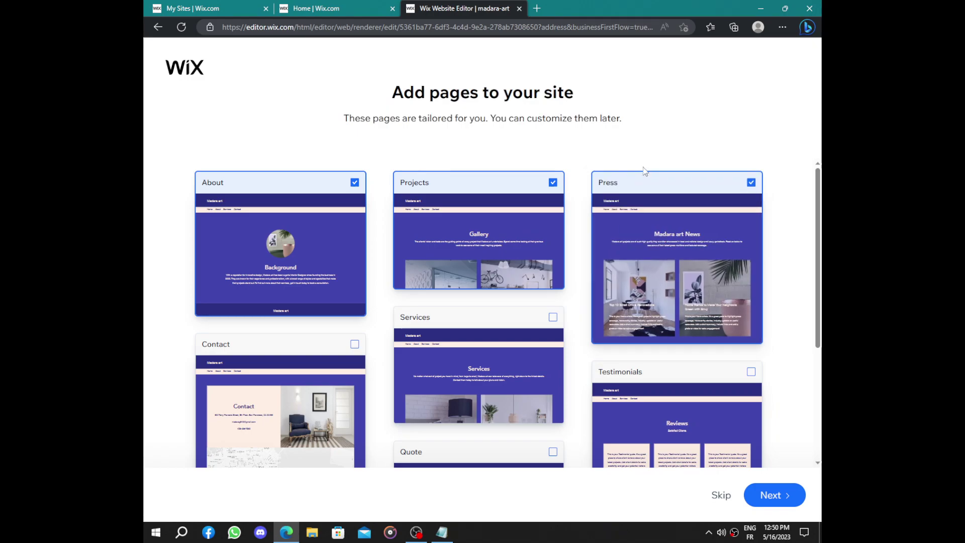
scroll(578, 287, "down", 4)
scroll(603, 296, "up", 1)
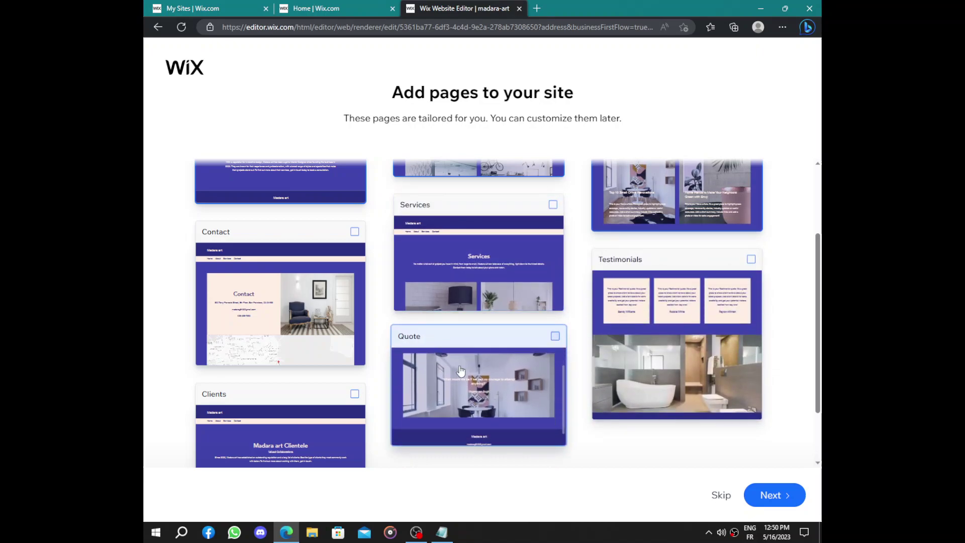
left_click(486, 386)
left_click(533, 230)
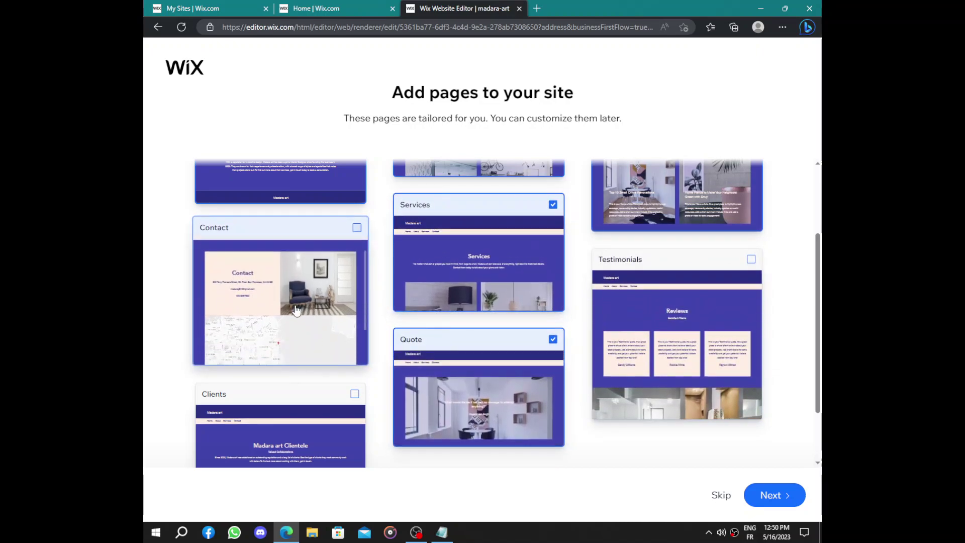
scroll(179, 363, "down", 2)
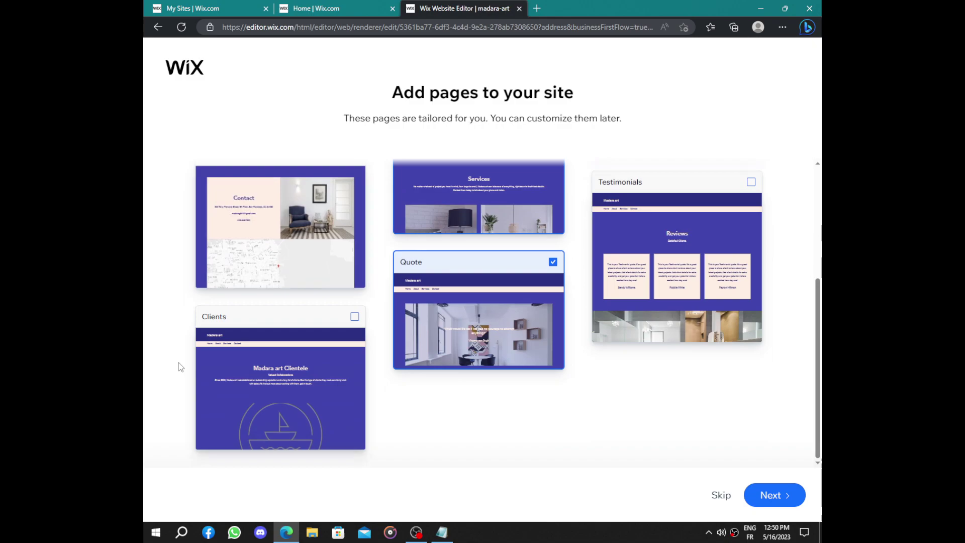
left_click(263, 376)
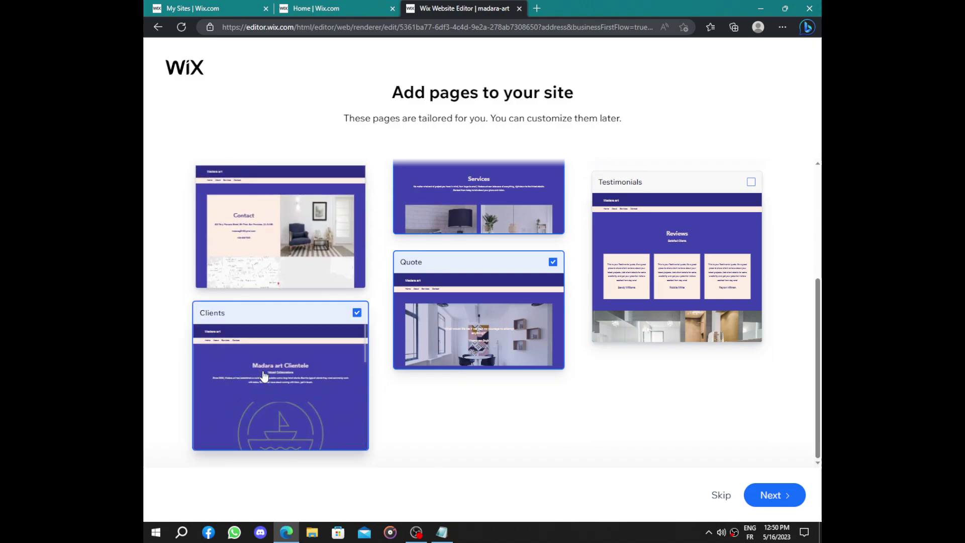
left_click(760, 500)
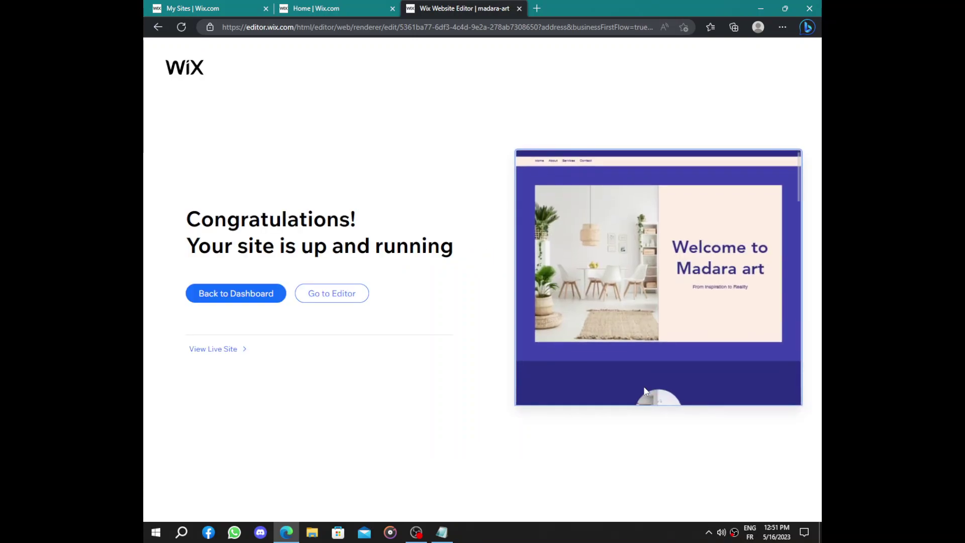
Open the newly generated Madara art site in the Wix Editor
left_click(352, 293)
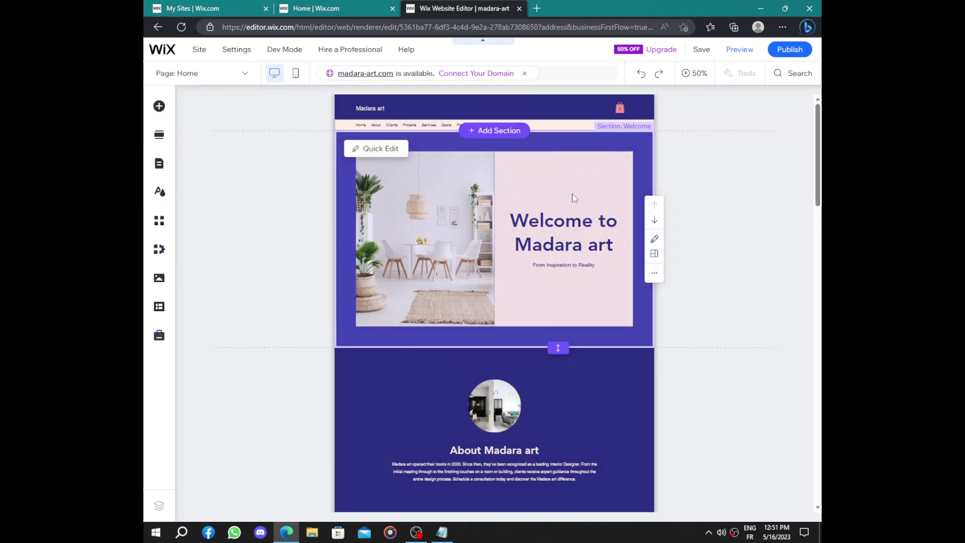
Review the Welcome and About Madara art sections on the canvas, then publish the site
scroll(570, 193, "down", 15)
scroll(569, 194, "up", 15)
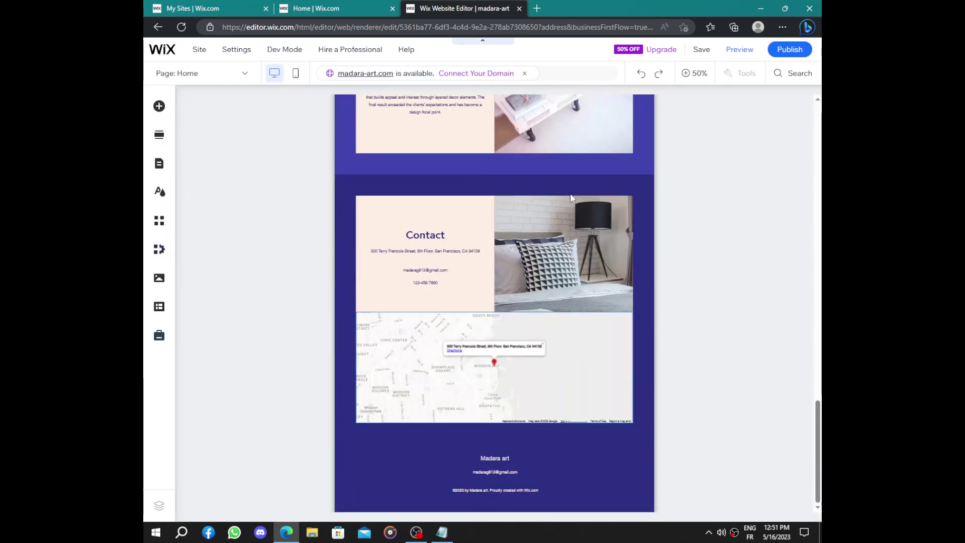
scroll(570, 193, "up", 5)
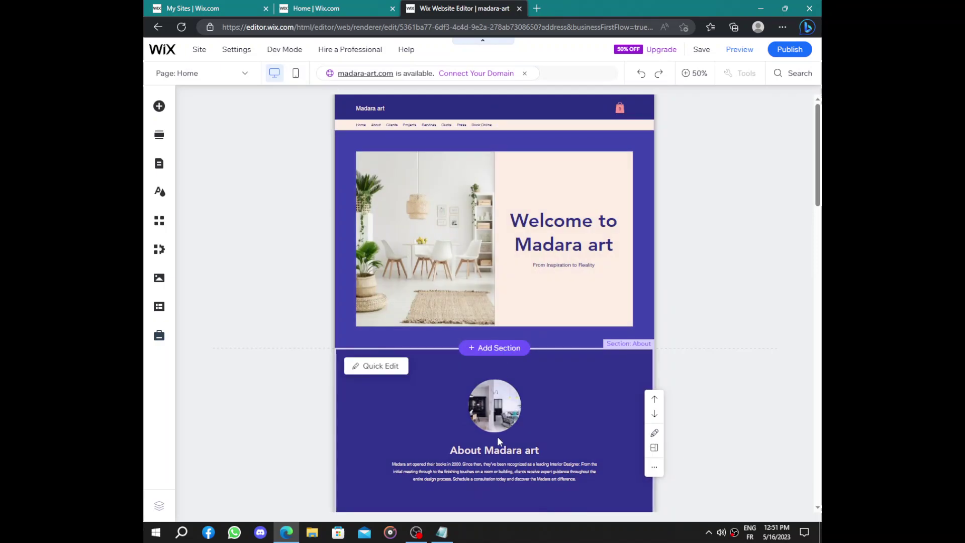
scroll(488, 189, "down", 18)
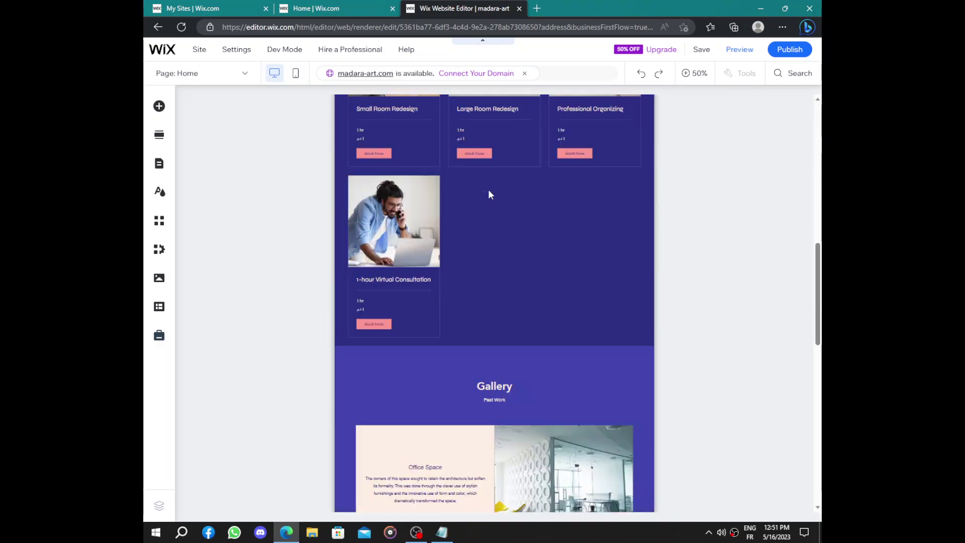
scroll(487, 189, "up", 16)
scroll(486, 190, "up", 2)
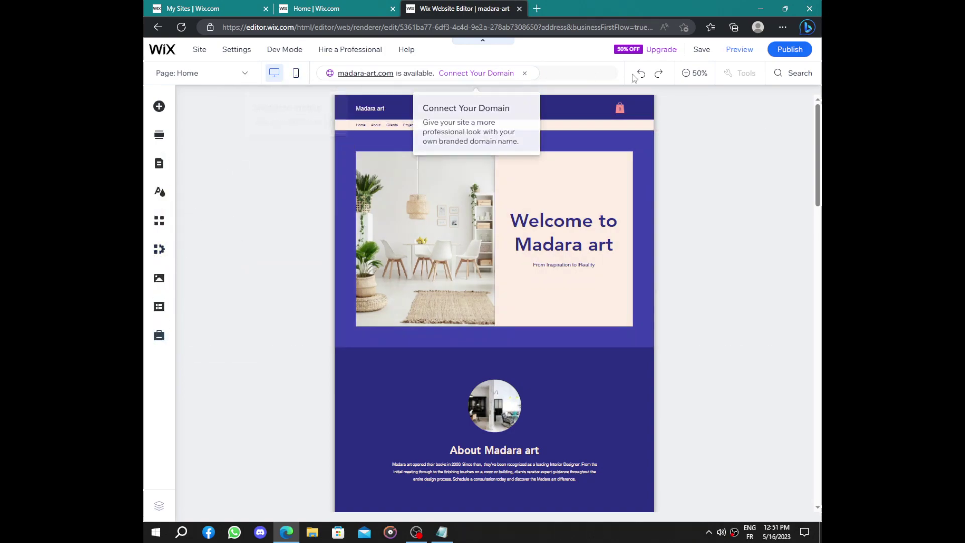
left_click(793, 50)
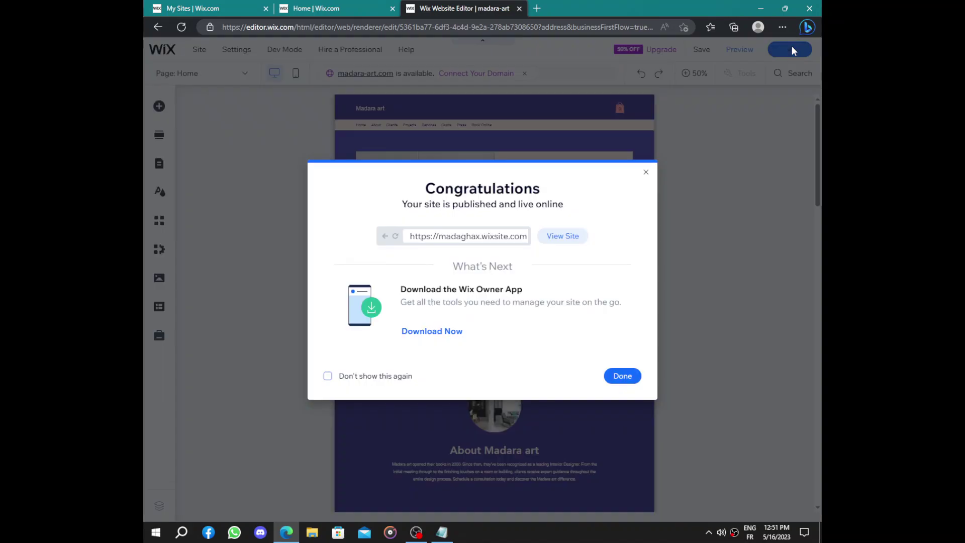
Grab the live site's wixsite address and dismiss the mobile-editing prompt
left_click_drag(411, 236, 529, 241)
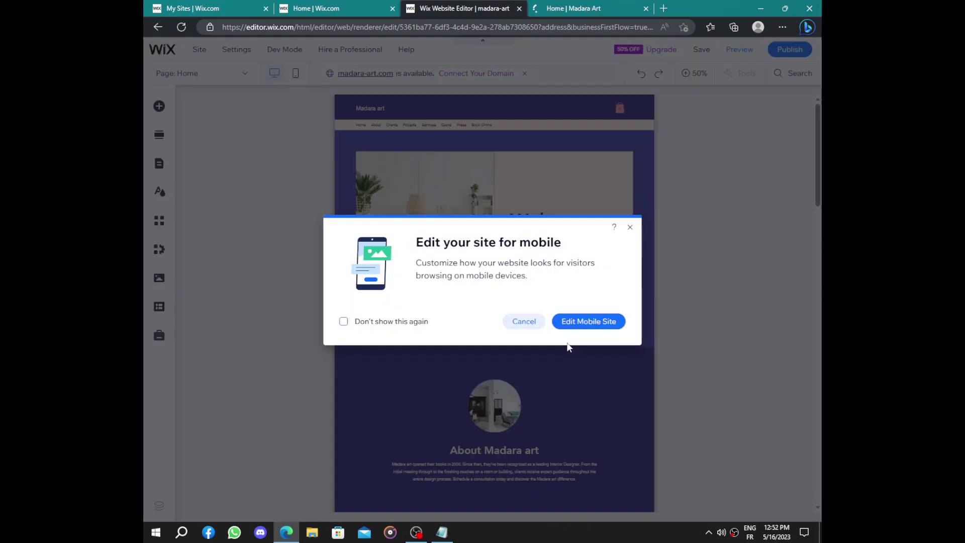
left_click(523, 321)
left_click(198, 57)
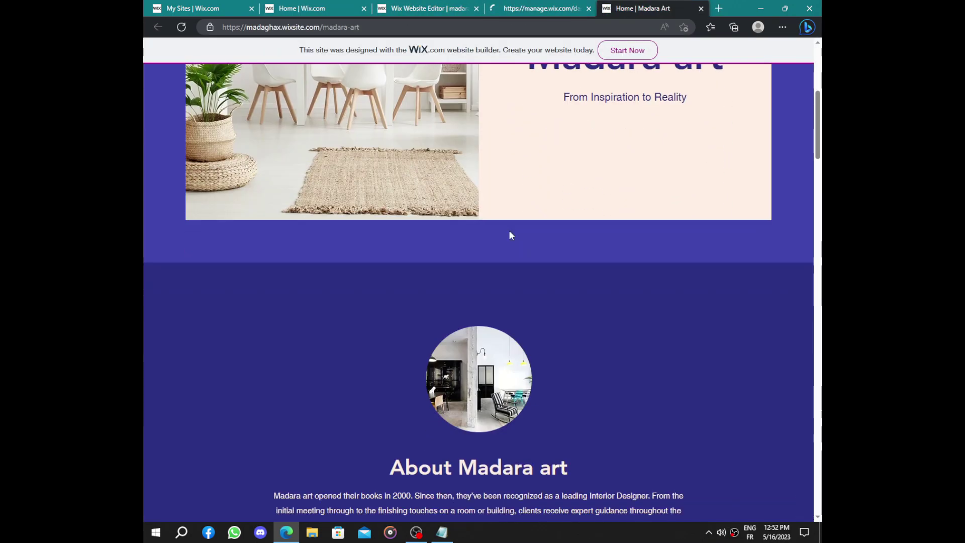
Scroll through the live Madara art homepage, then close its tab to return to the dashboard
scroll(509, 231, "down", 5)
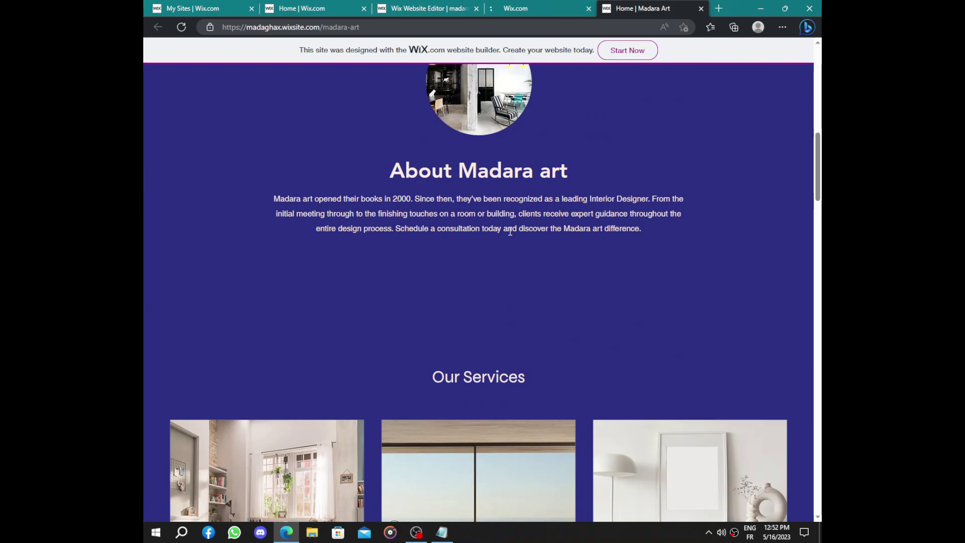
scroll(509, 232, "down", 10)
scroll(509, 230, "up", 4)
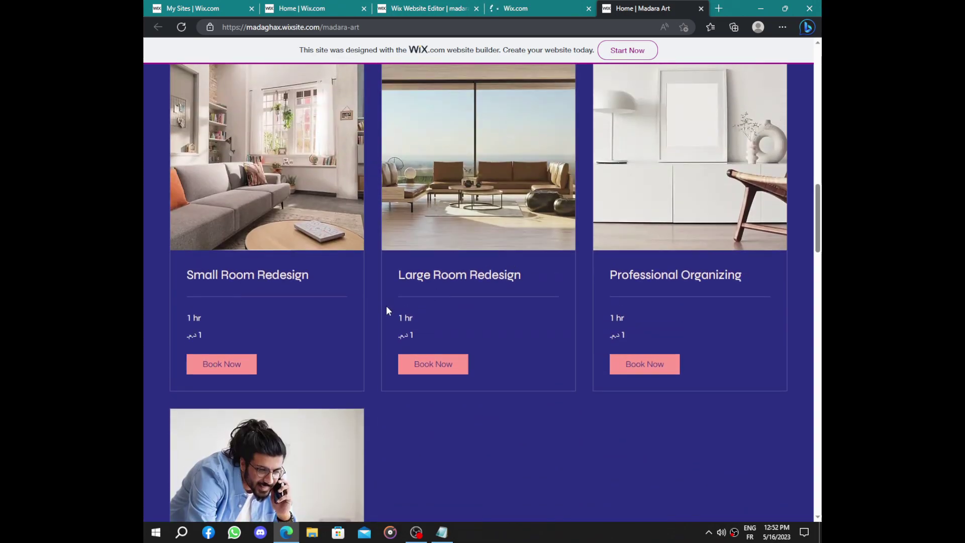
scroll(416, 332, "down", 2)
scroll(430, 176, "up", 4)
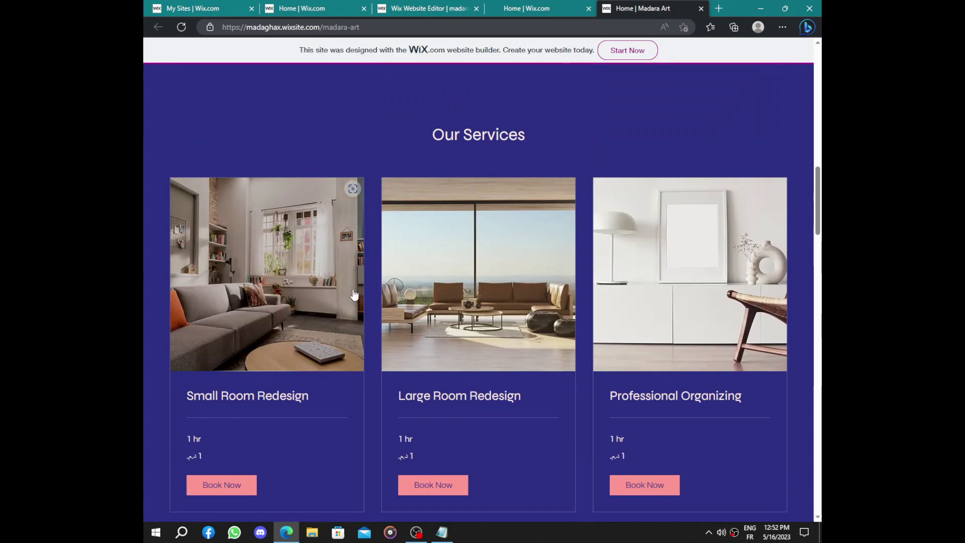
scroll(330, 260, "down", 12)
scroll(260, 307, "up", 6)
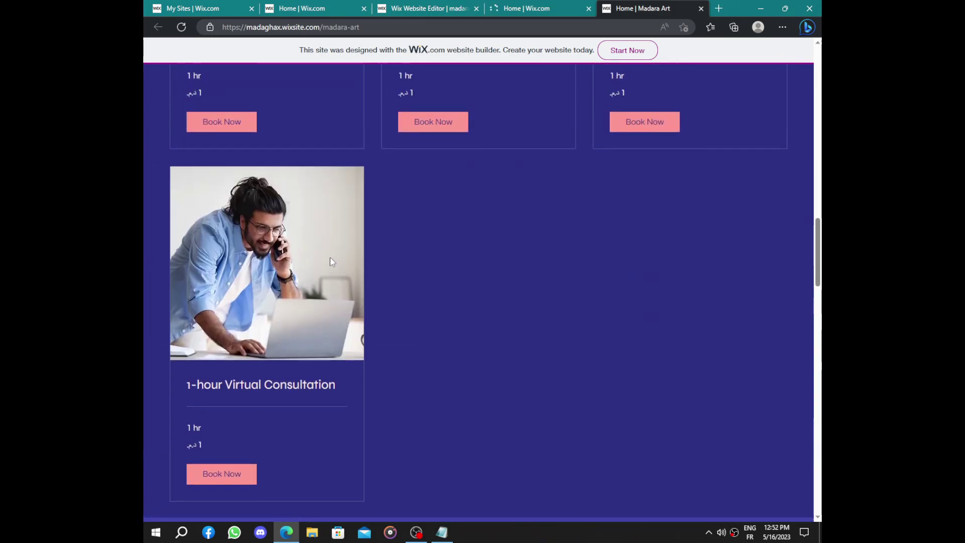
scroll(314, 383, "down", 10)
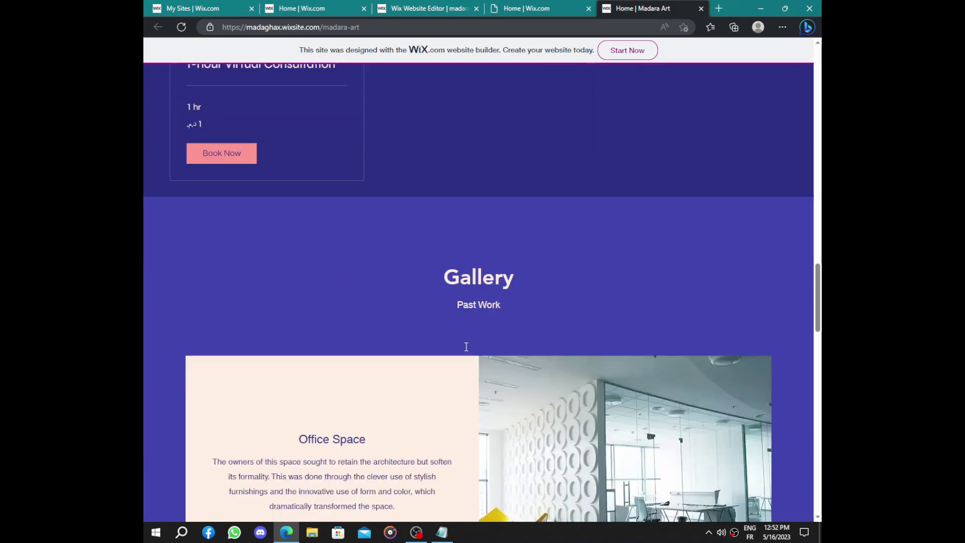
scroll(443, 246, "up", 7)
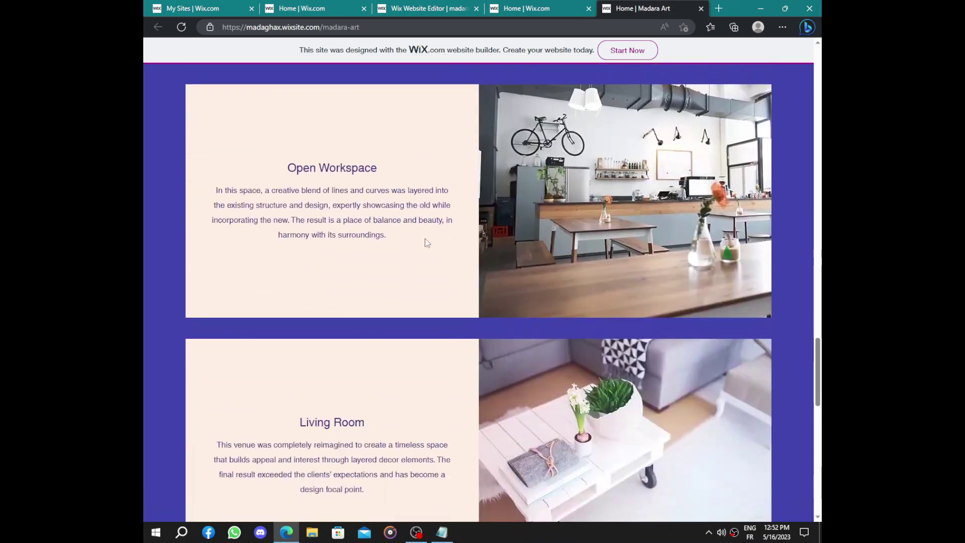
scroll(345, 199, "down", 13)
scroll(345, 198, "down", 7)
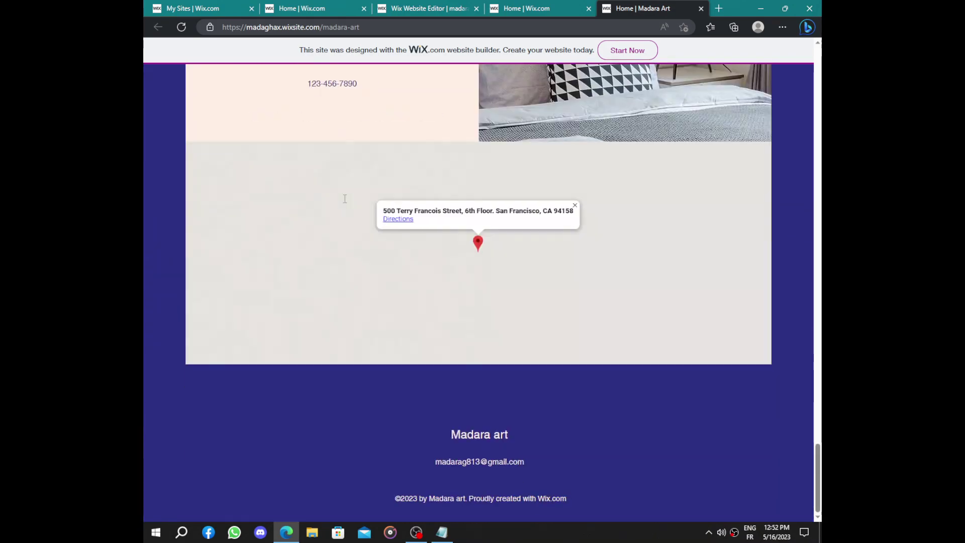
scroll(490, 249, "up", 2)
scroll(492, 249, "down", 2)
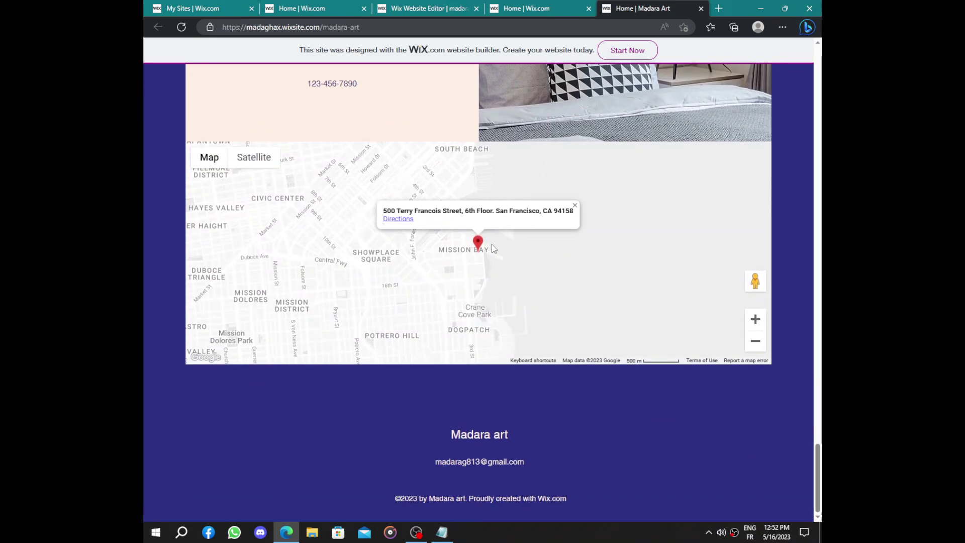
scroll(543, 256, "up", 20)
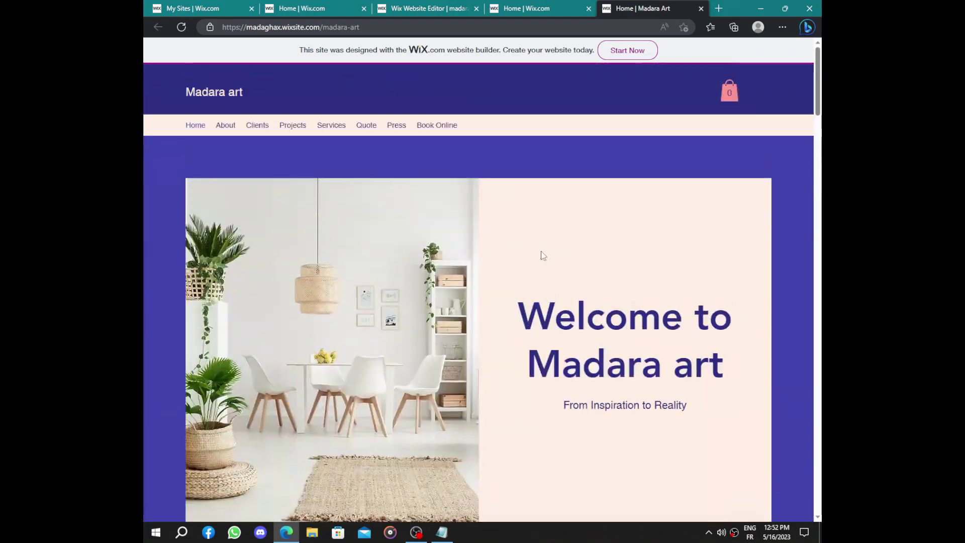
left_click(701, 9)
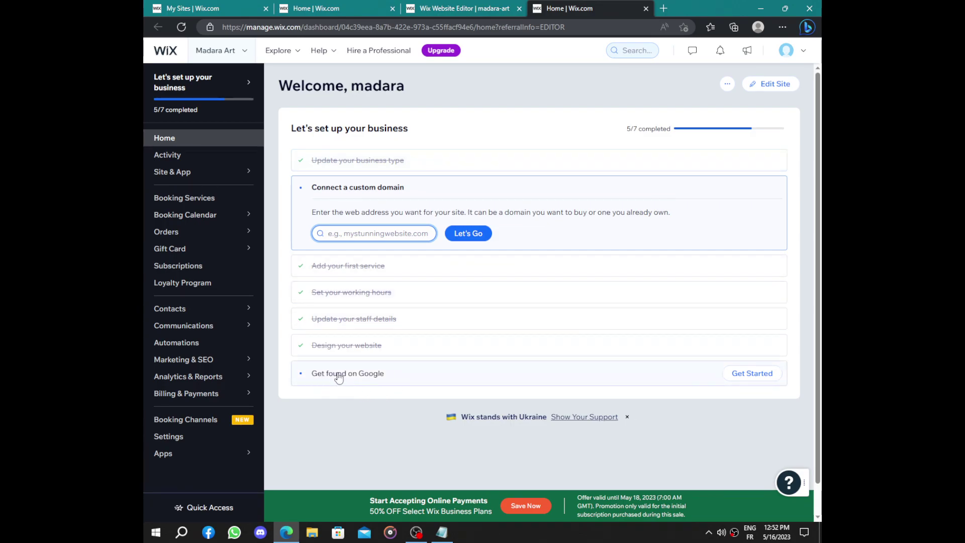
Open the Get found on Google item to reach Your SEO Setup Checklist
left_click(603, 373)
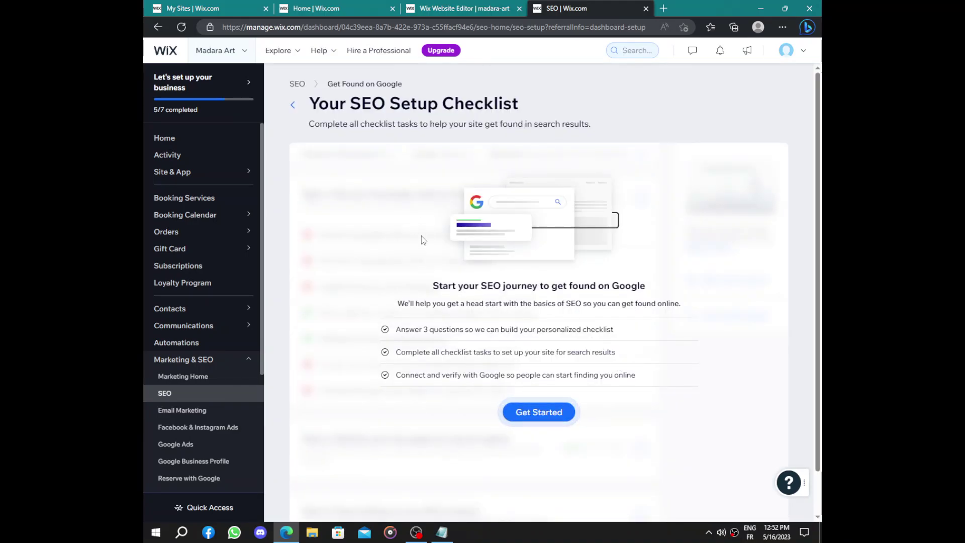
Start the SEO questionnaire and enter the brand name 'Mada…'
left_click(544, 420)
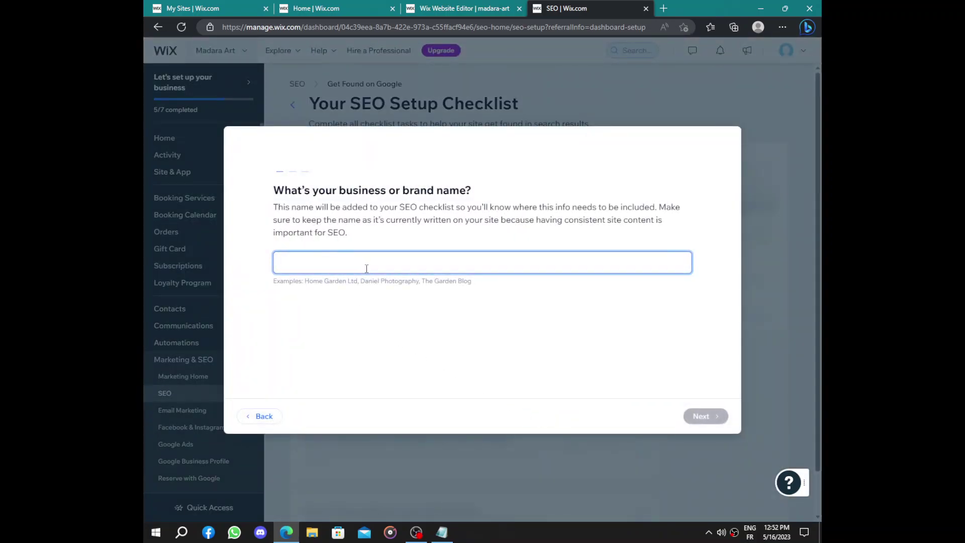
type("M")
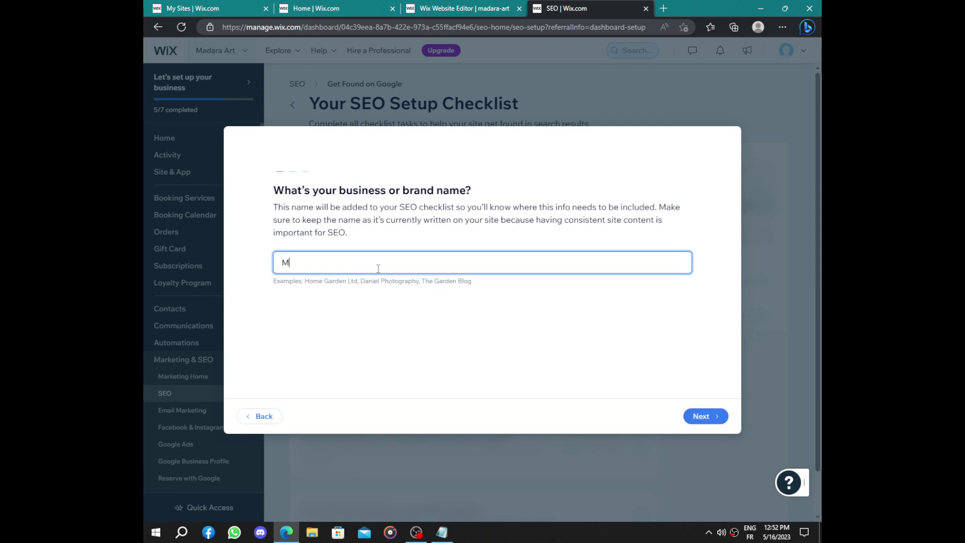
type("adara")
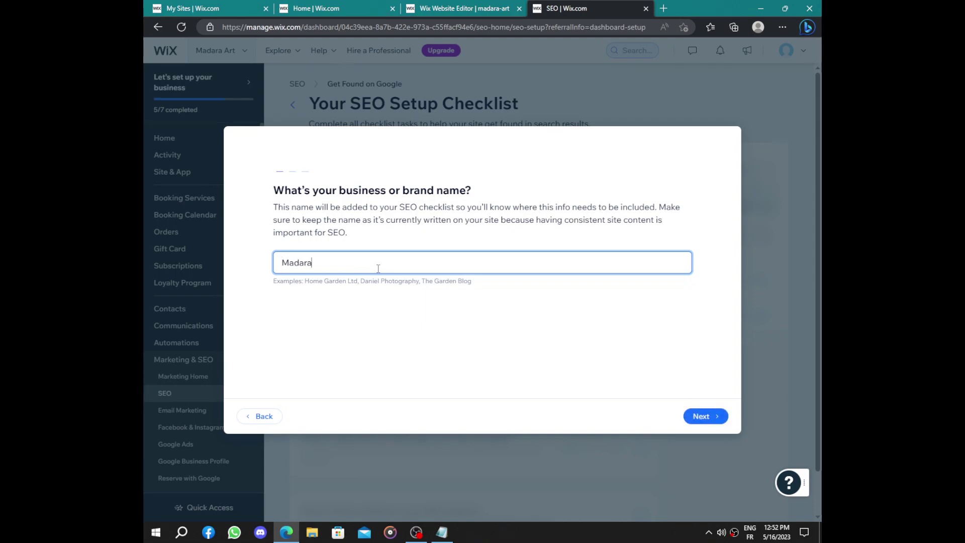
left_click(693, 416)
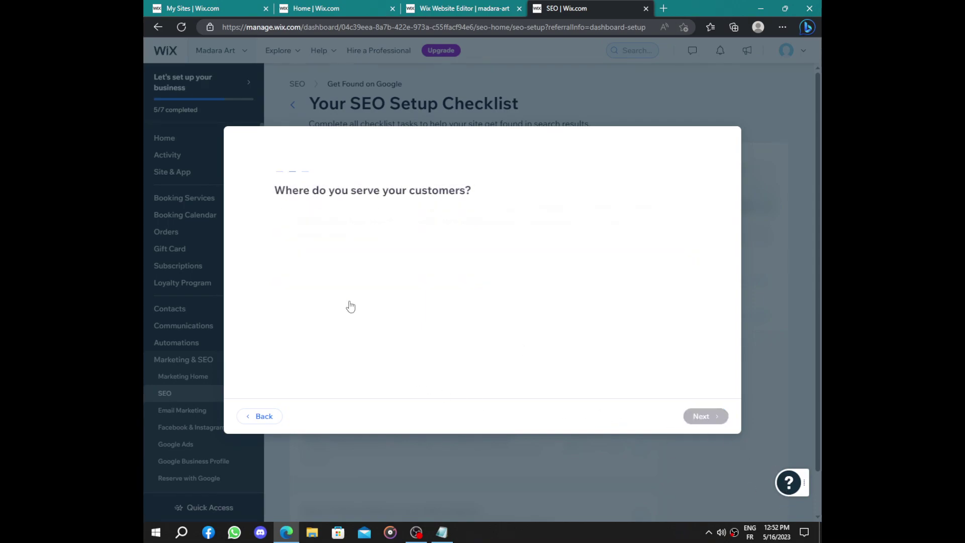
Answer that customers are served nationwide or online, and continue to the keywords question
left_click(287, 262)
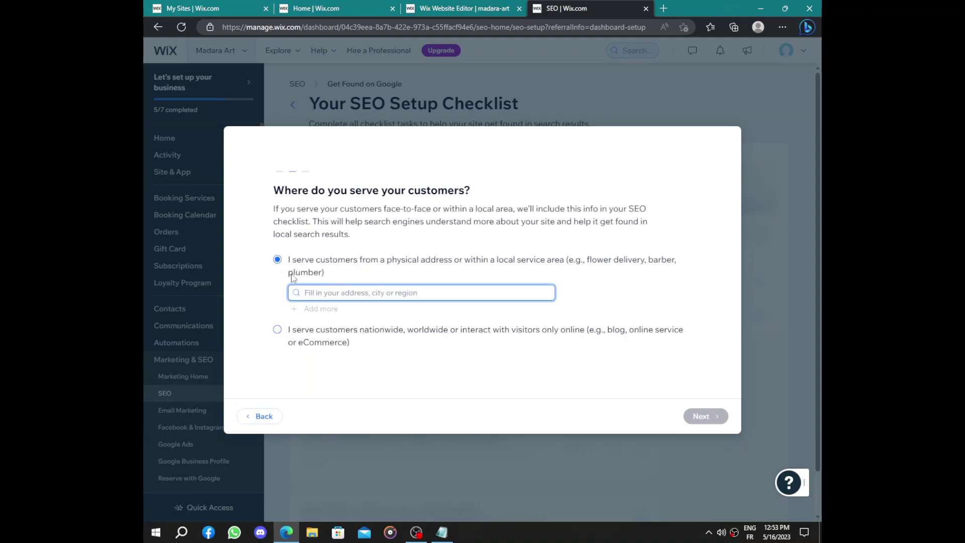
left_click_drag(277, 262, 696, 269)
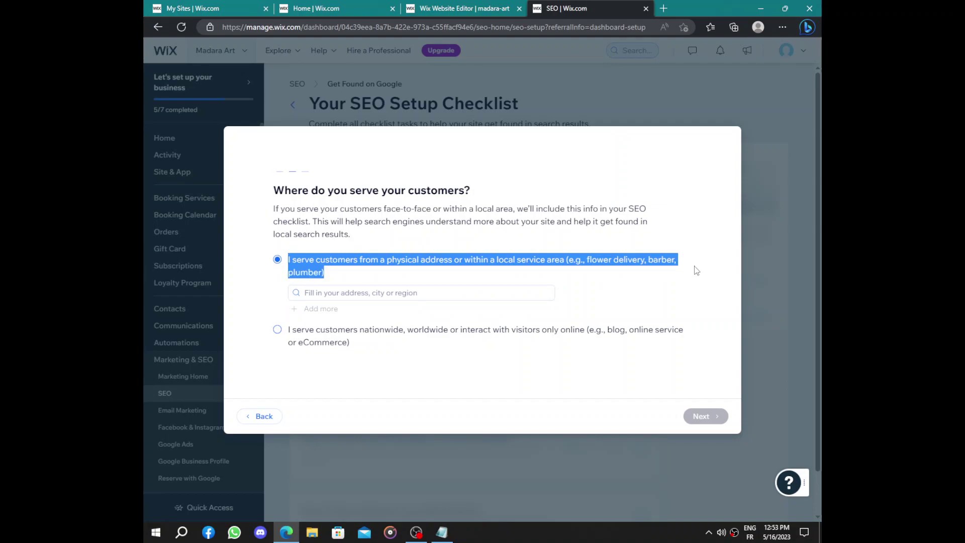
left_click(330, 337)
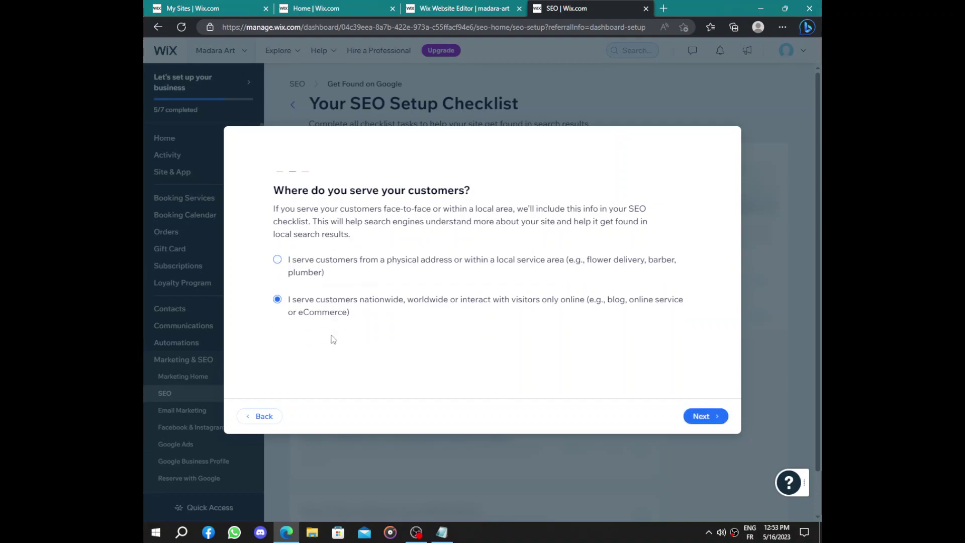
left_click(710, 419)
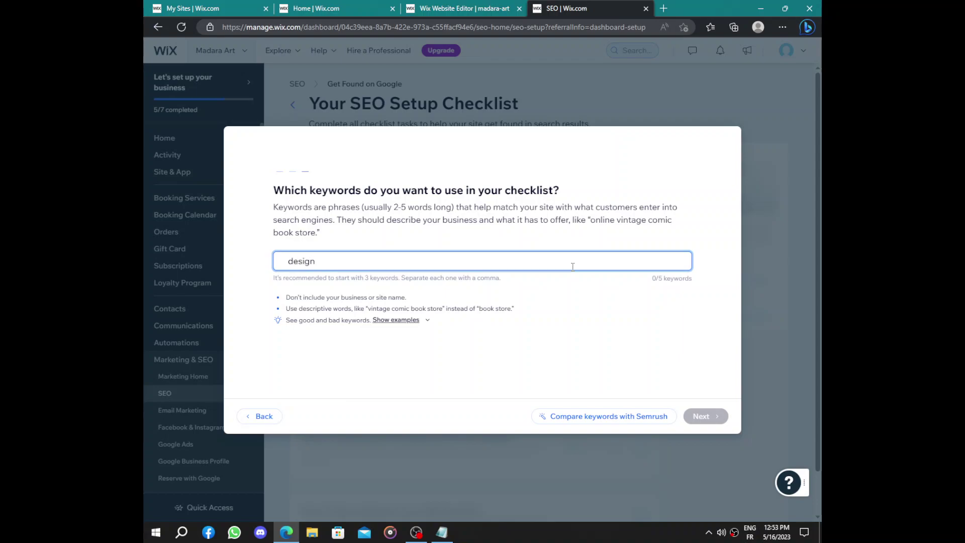
Add design, house, office and art as SEO keywords
key("Return")
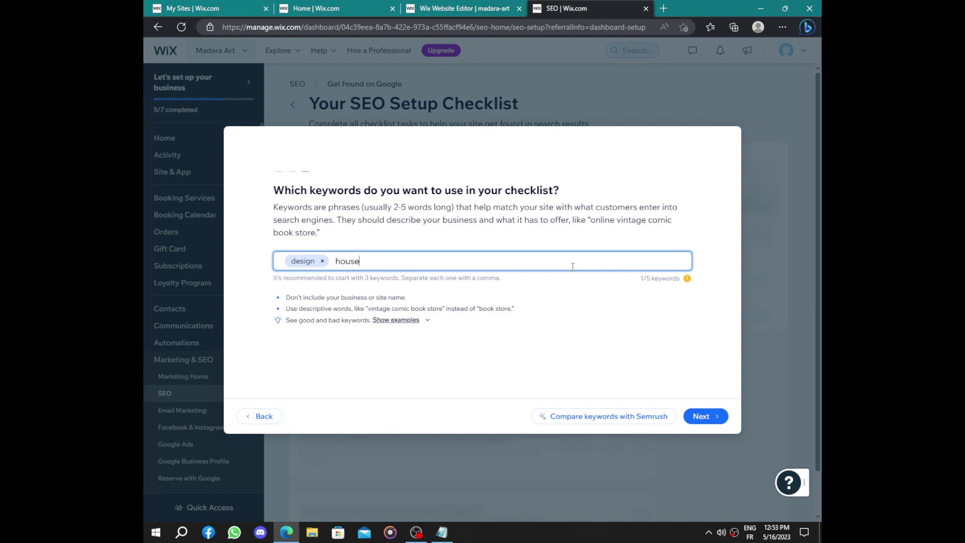
key("Return")
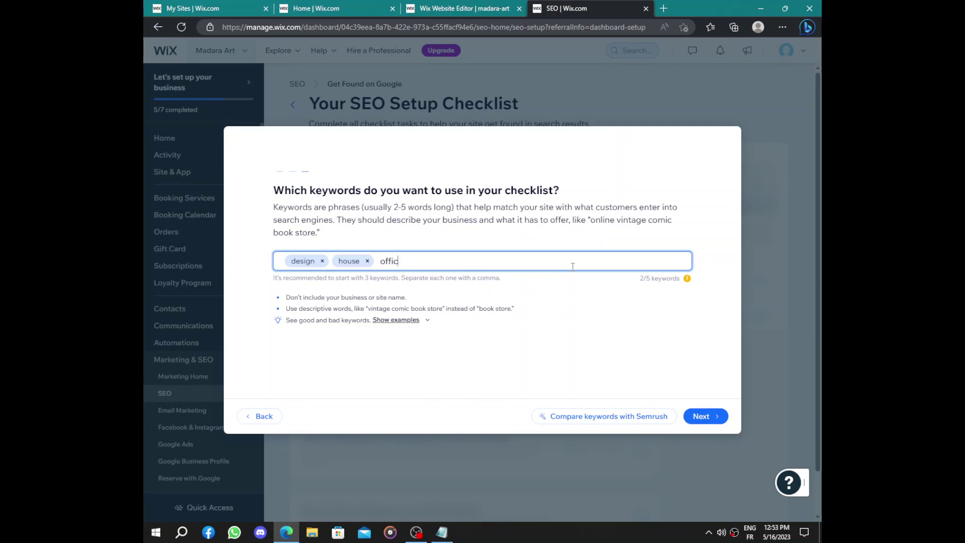
type("office")
key("Return")
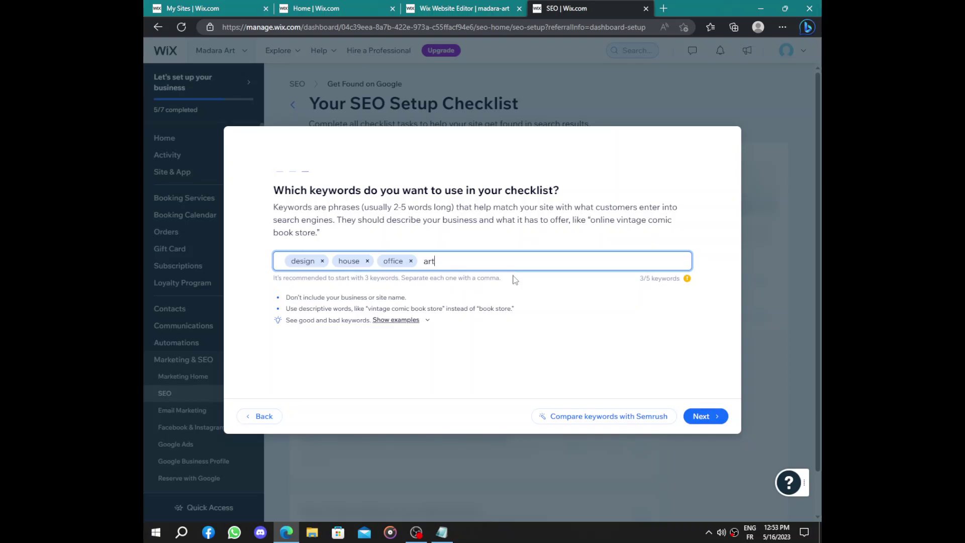
key("Return")
Glance at the site editor tab, then return to the SEO checklist
left_click(452, 8)
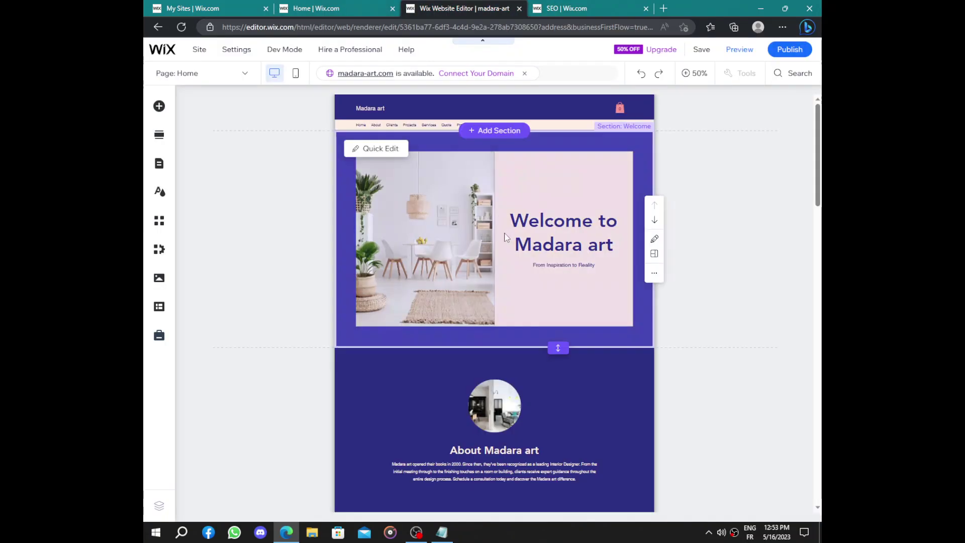
scroll(503, 233, "down", 5)
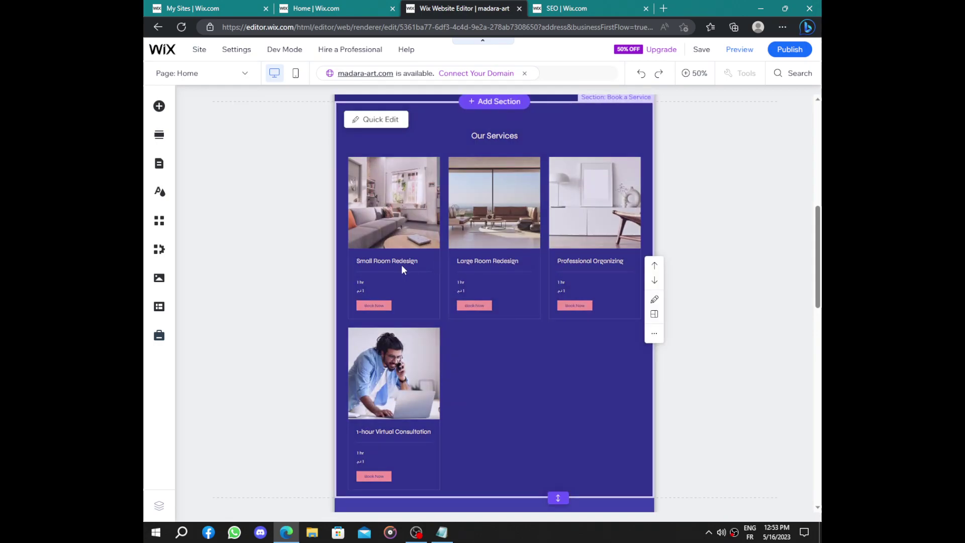
scroll(525, 266, "down", 4)
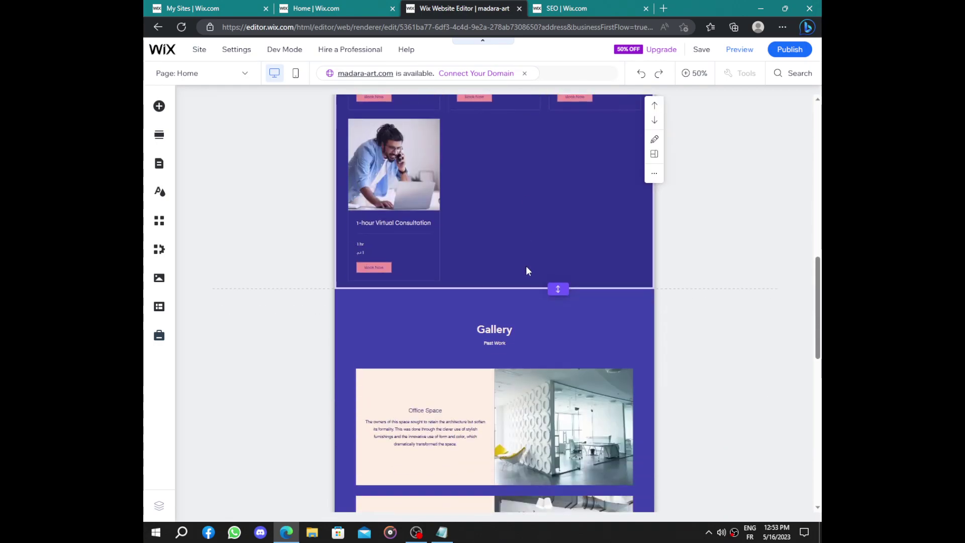
left_click(573, 26)
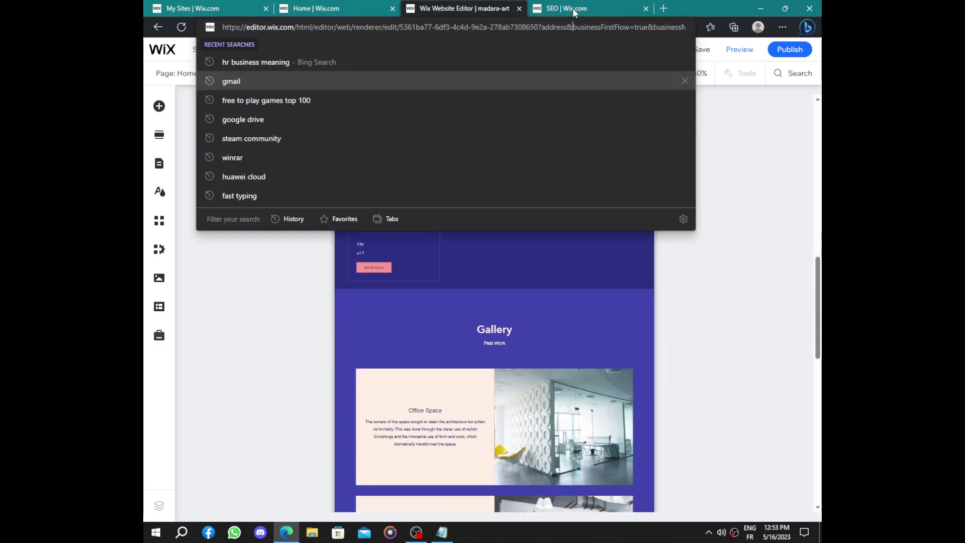
left_click(575, 8)
Add room as the fifth keyword and confirm the keyword list
left_click(438, 253)
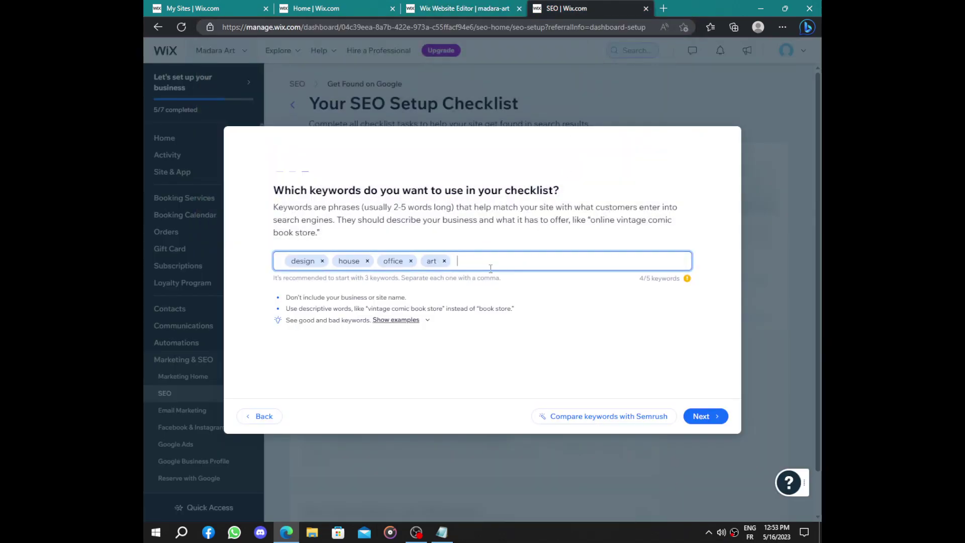
type("room")
key("Return")
mouse_move(687, 279)
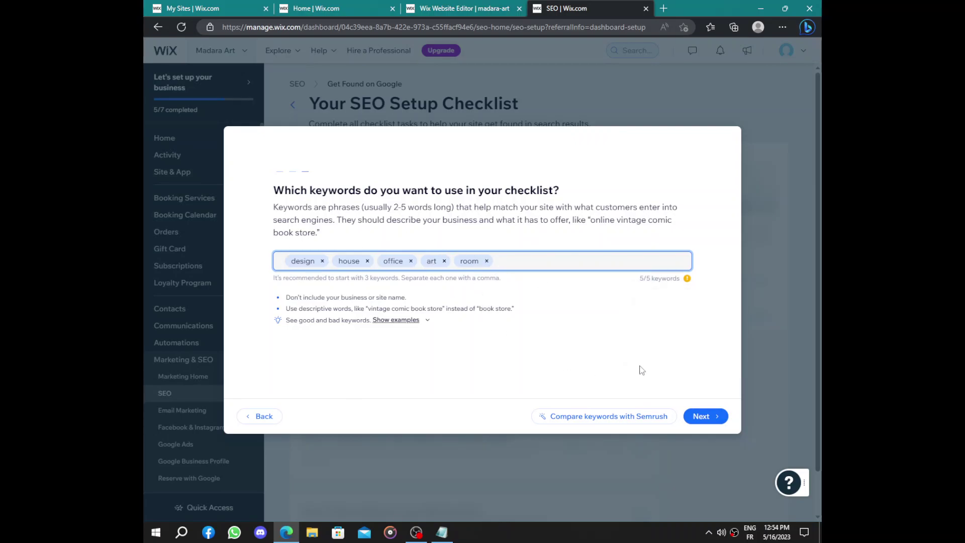
left_click(700, 416)
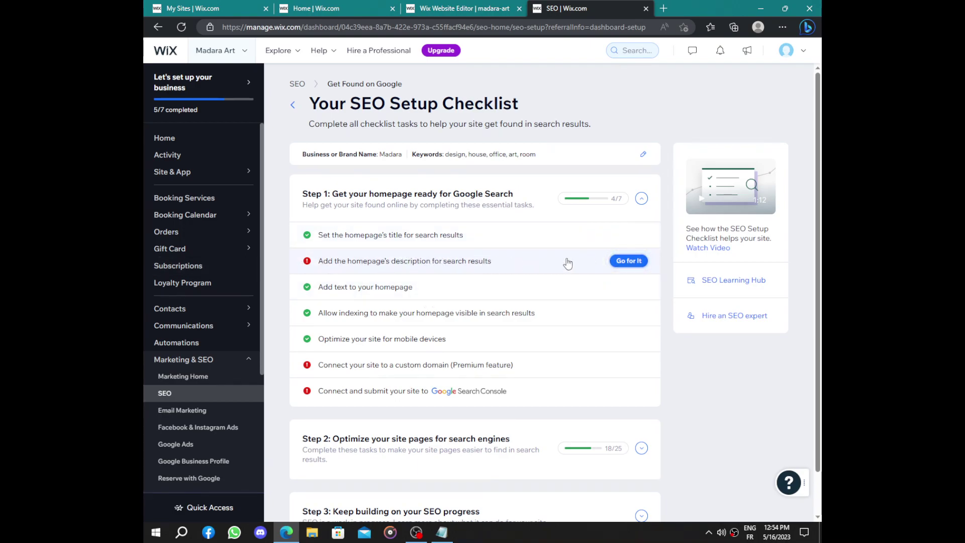
Write a homepage search description starting 'hi and welcome to your home' and publish it
left_click(629, 261)
scroll(422, 402, "down", 1)
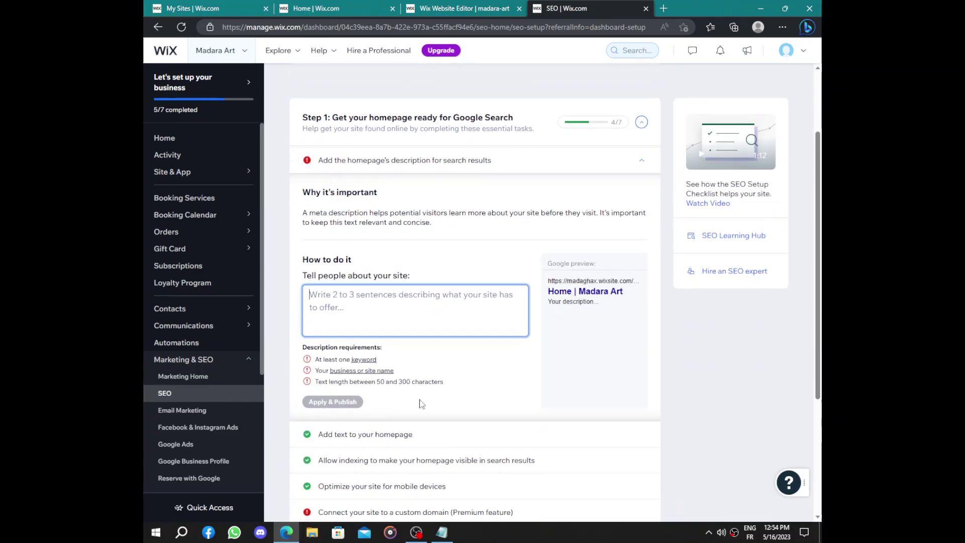
type("hi ")
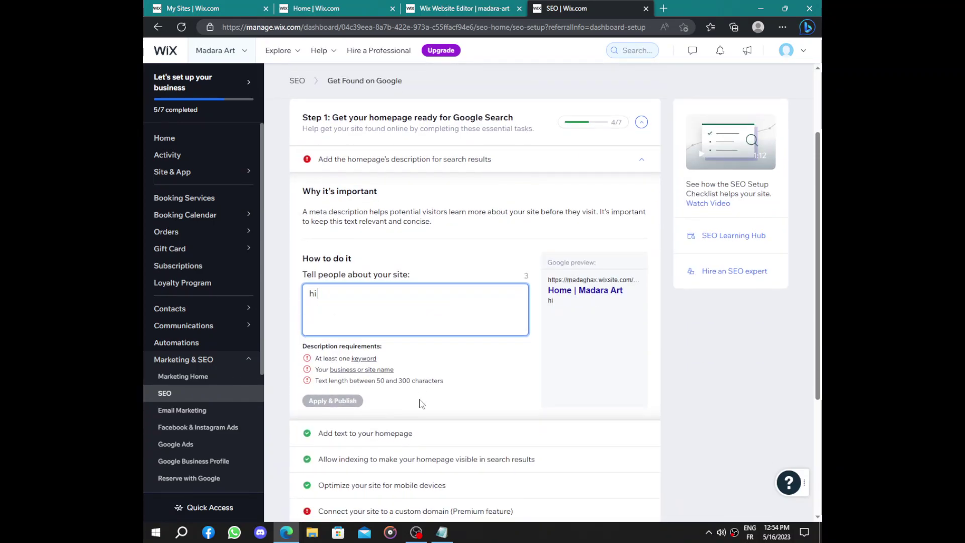
type("and welcome")
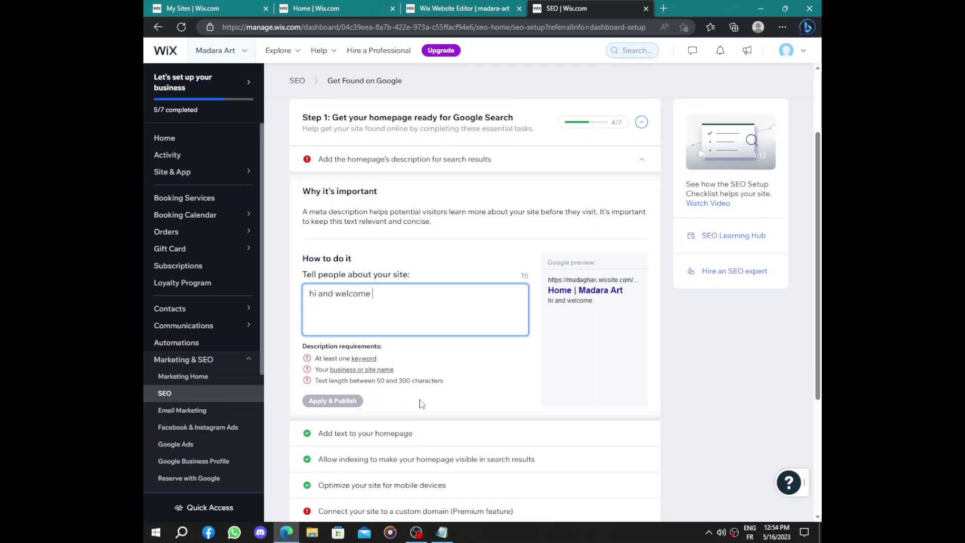
type(" to your home .3")
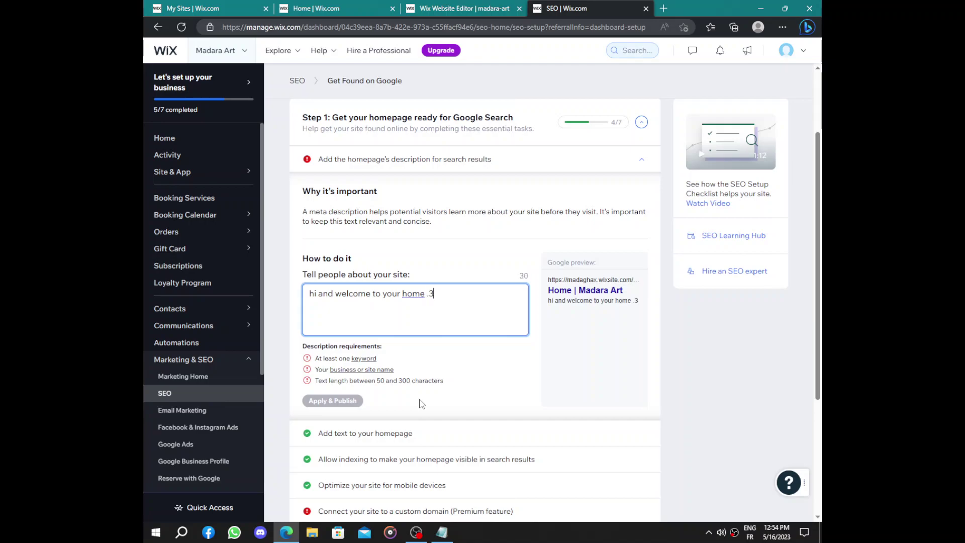
type(".................................................................................................................................")
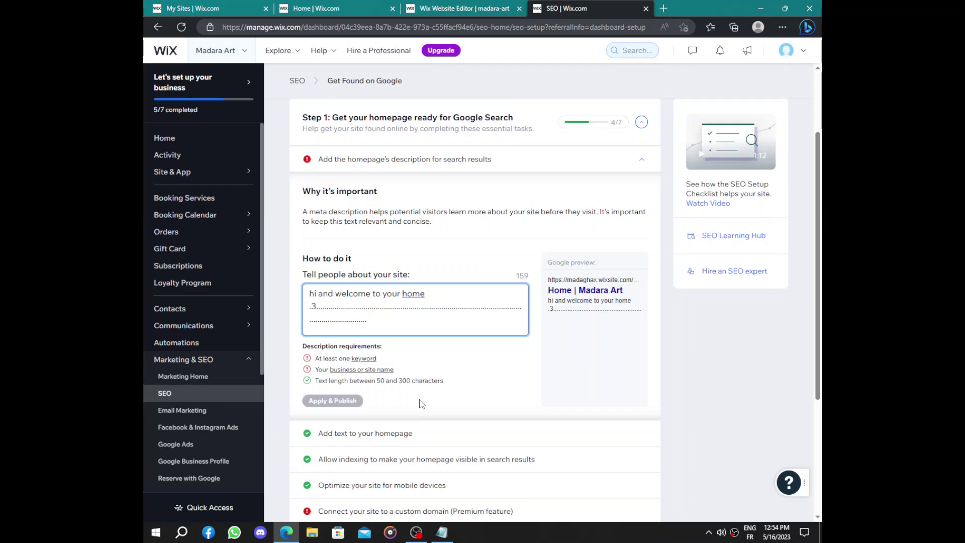
type("Madara")
type("<<")
type("ouseb")
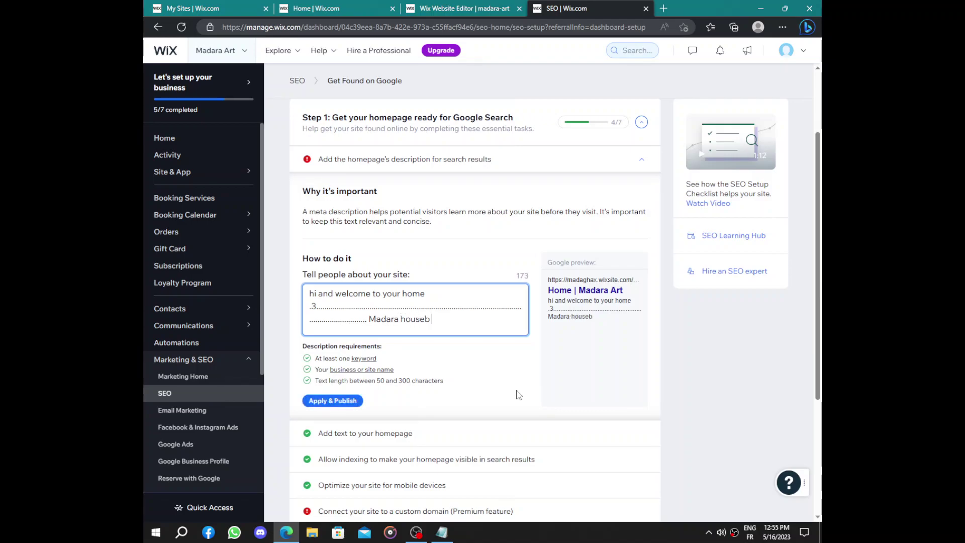
left_click(349, 401)
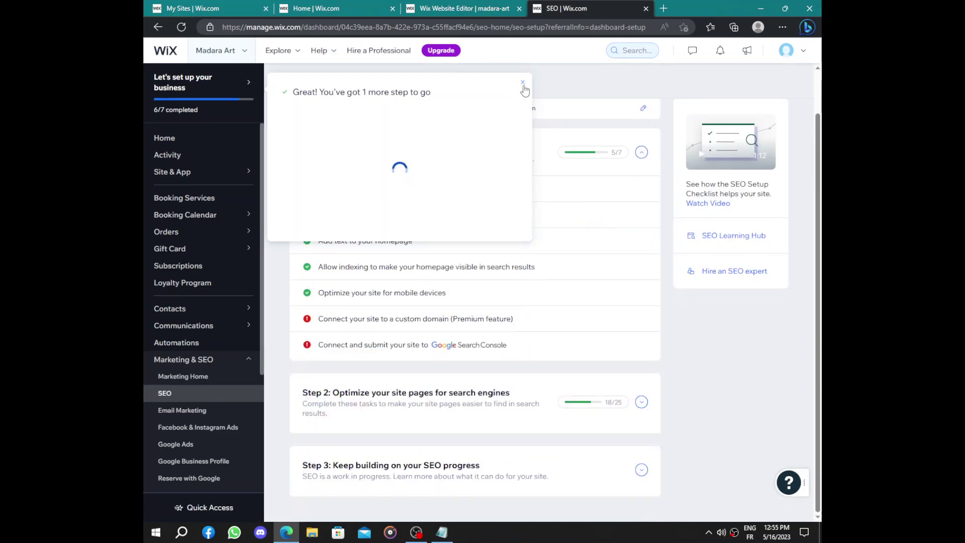
Dismiss the one-more-step notice and expand the Connect a custom domain task
left_click(523, 83)
scroll(535, 209, "down", 1)
left_click(365, 263)
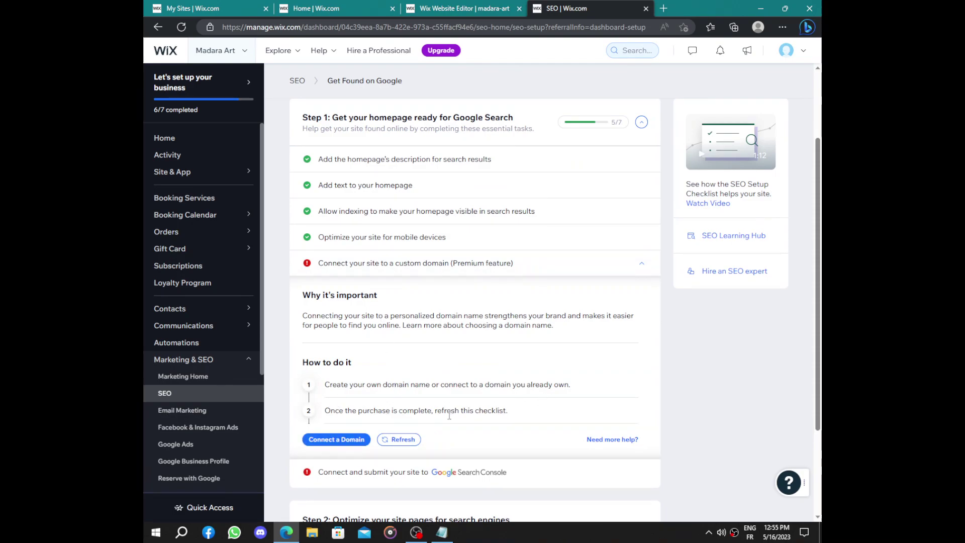
Attempt Connect Now for Google Search Console and close the complete-your-checklist warning
scroll(453, 364, "down", 2)
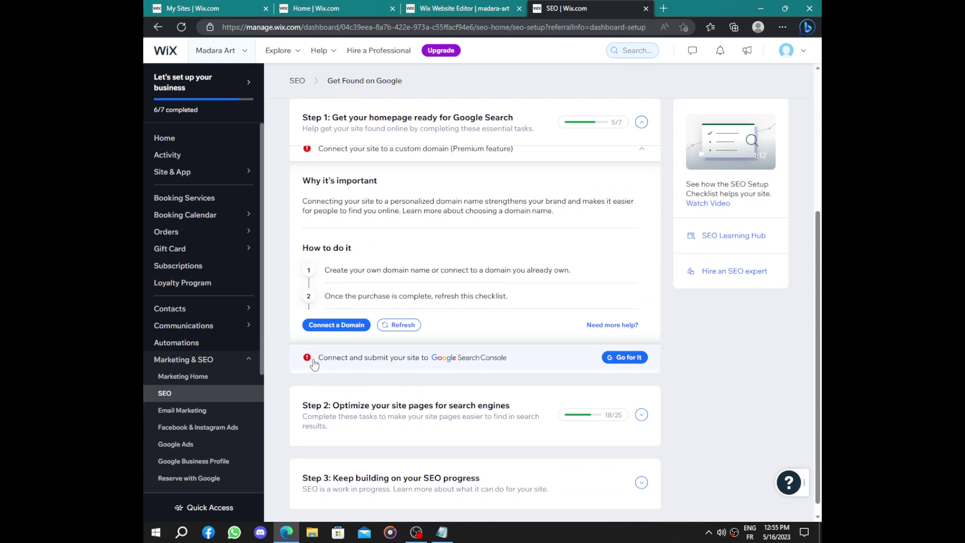
left_click(626, 357)
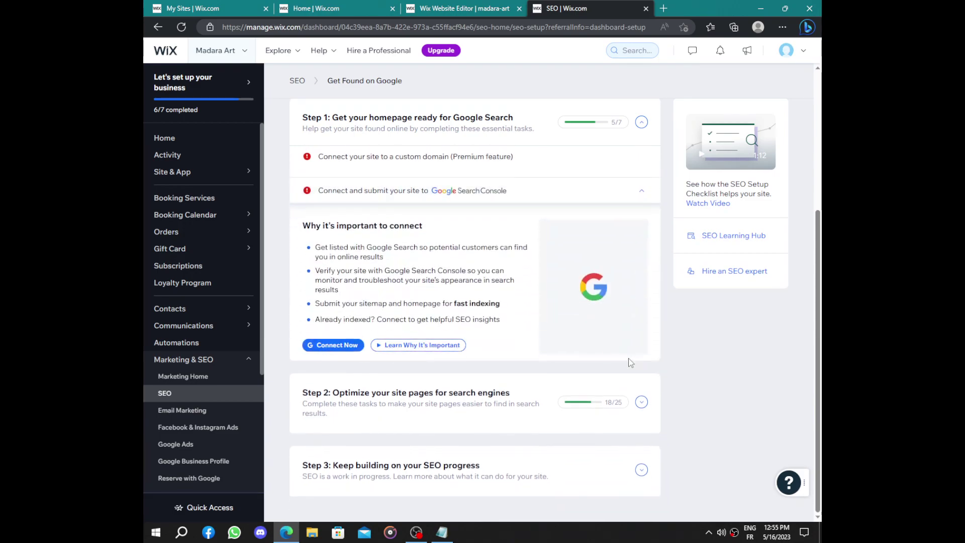
left_click(348, 340)
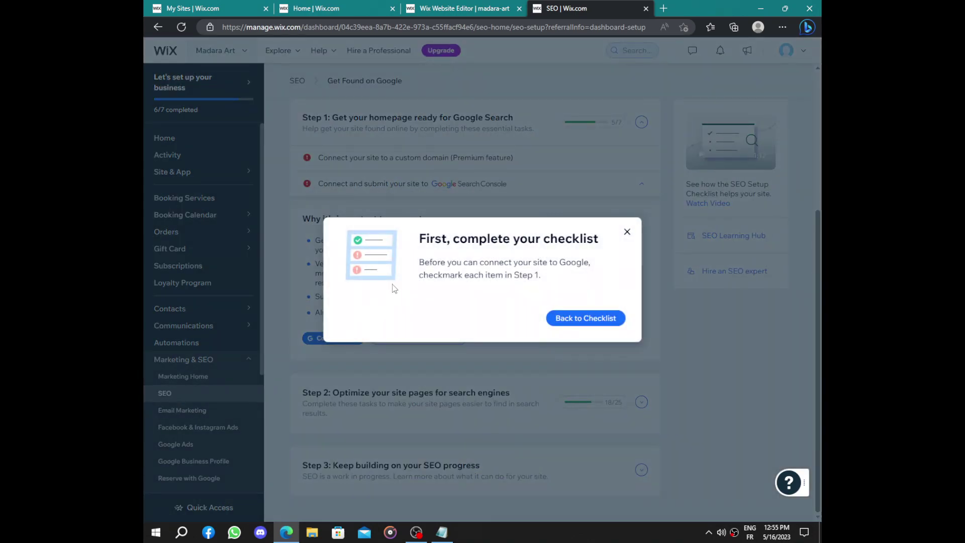
triple_click(617, 239)
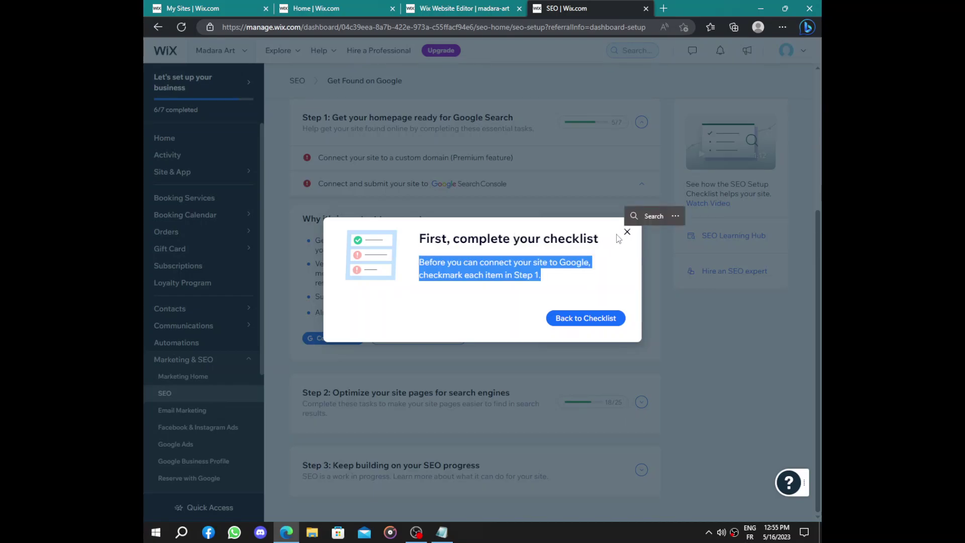
left_click(627, 231)
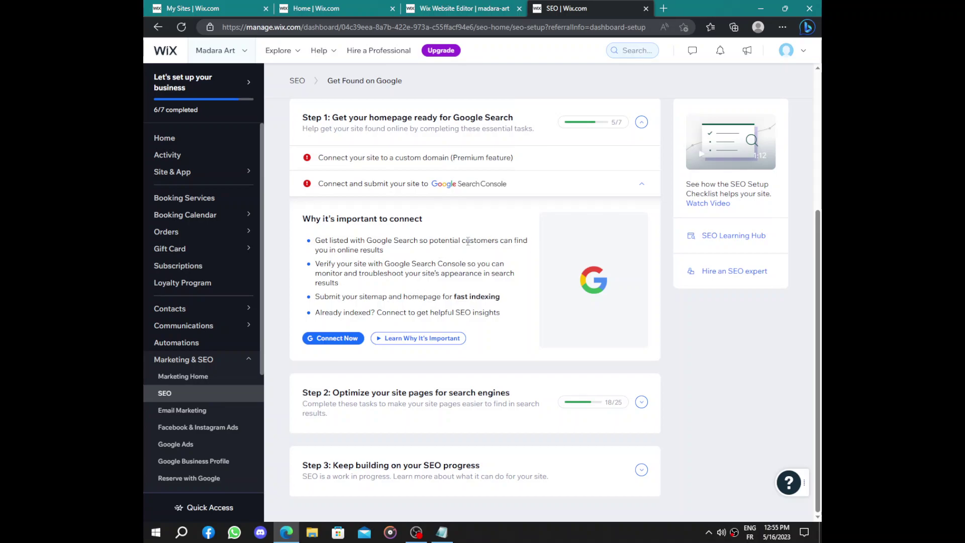
left_click_drag(500, 313, 297, 252)
left_click(298, 252)
On dashboard Home, empty the custom domain field and open the Interior Designer business type setting
left_click(179, 139)
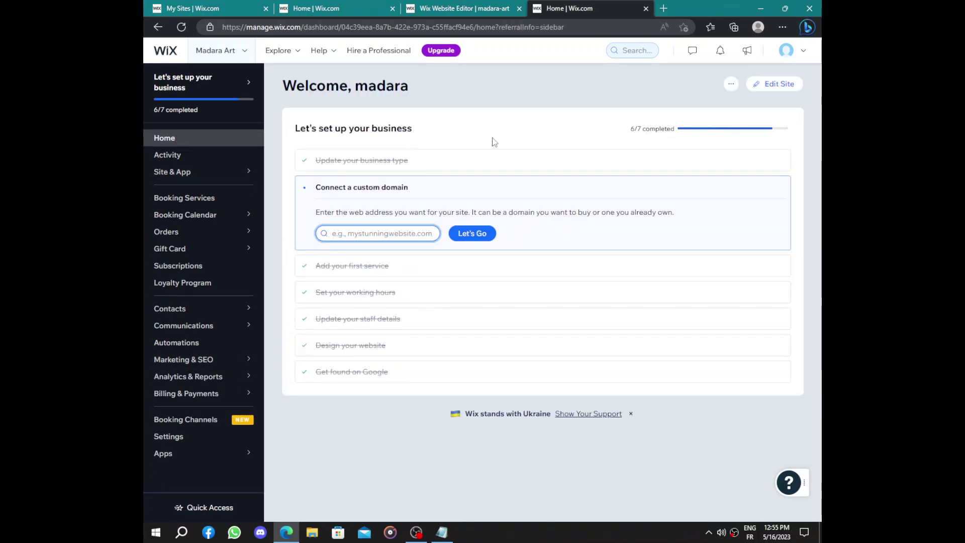
type("<<")
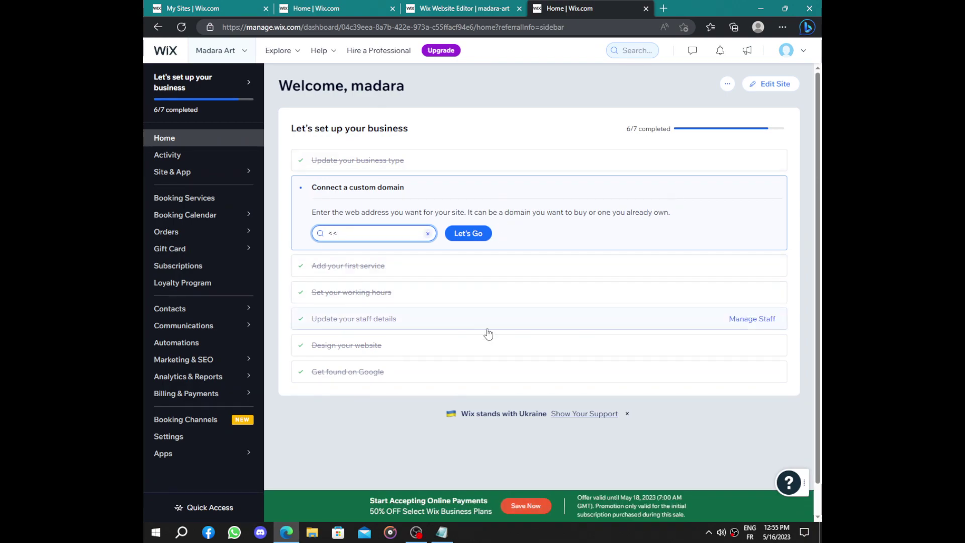
key("BackSpace")
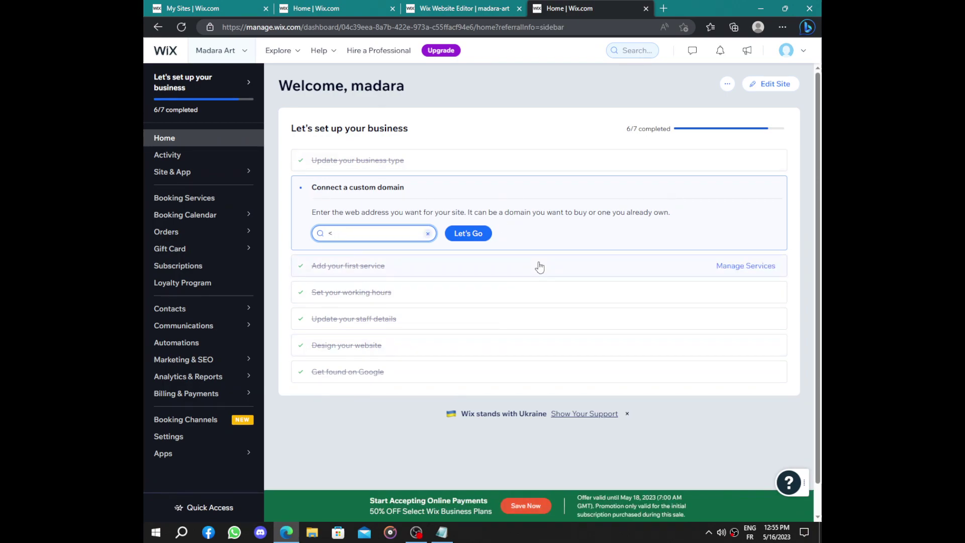
key("BackSpace")
left_click(465, 171)
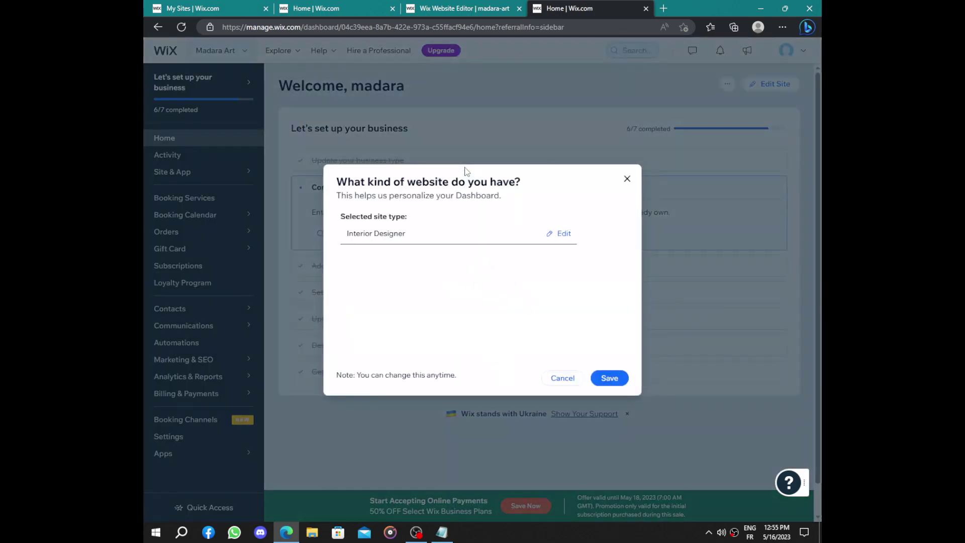